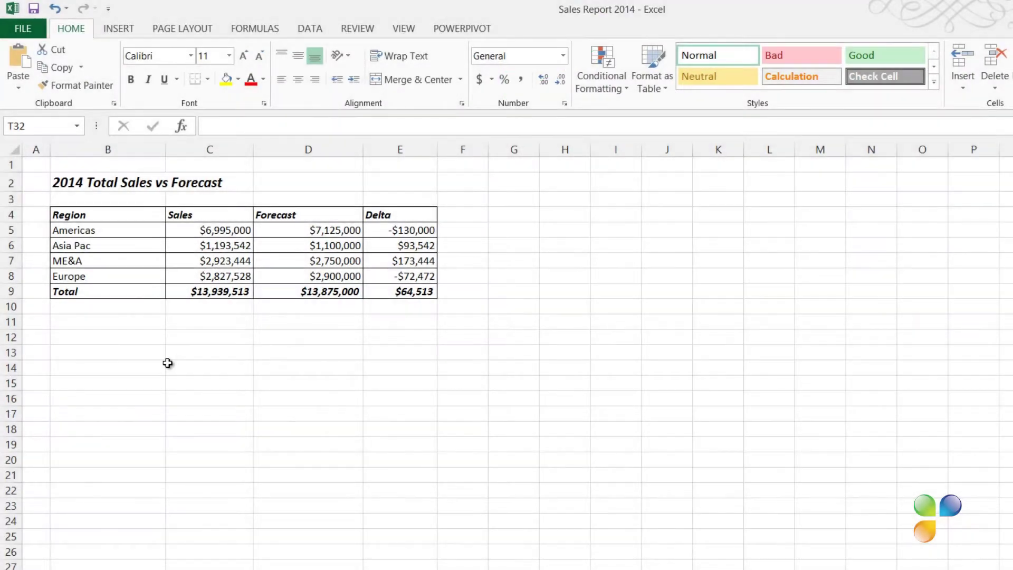
Insert a recommended Clustered Column chart from the Region and Sales data in B4:C8, leaving out the Total row.
left_click_drag(88, 217, 217, 275)
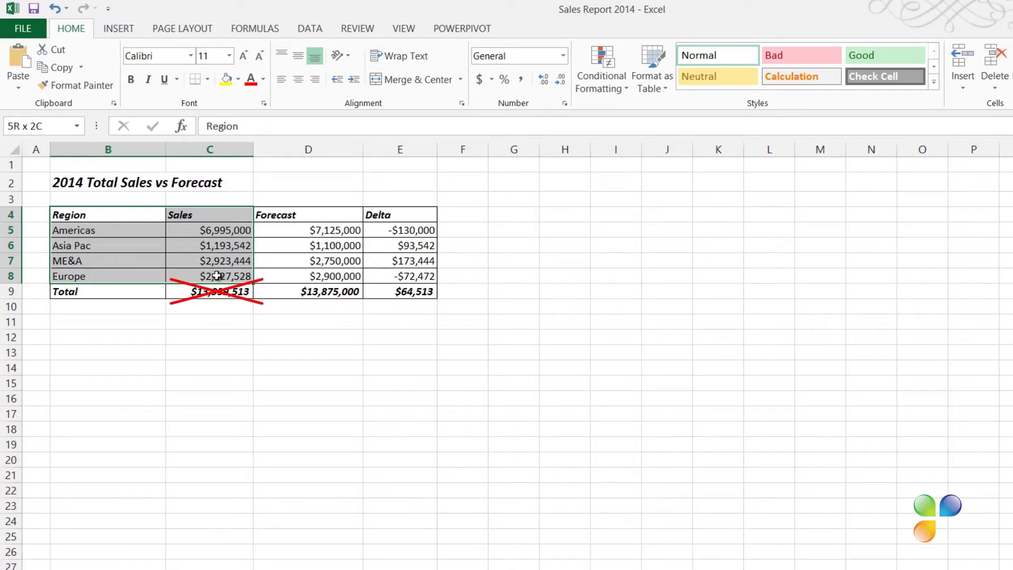
left_click_drag(217, 275, 215, 271)
left_click(115, 31)
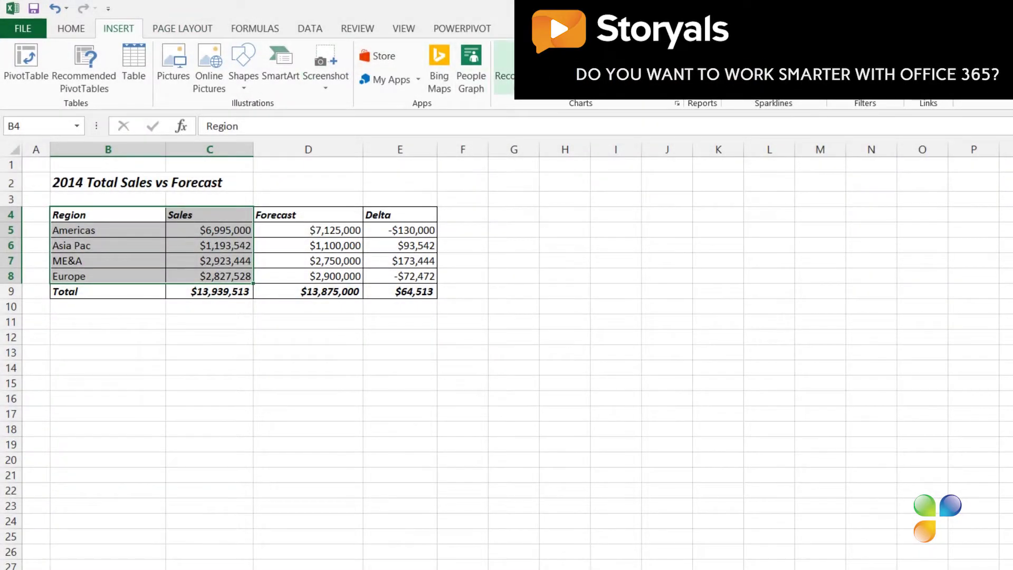
left_click(504, 69)
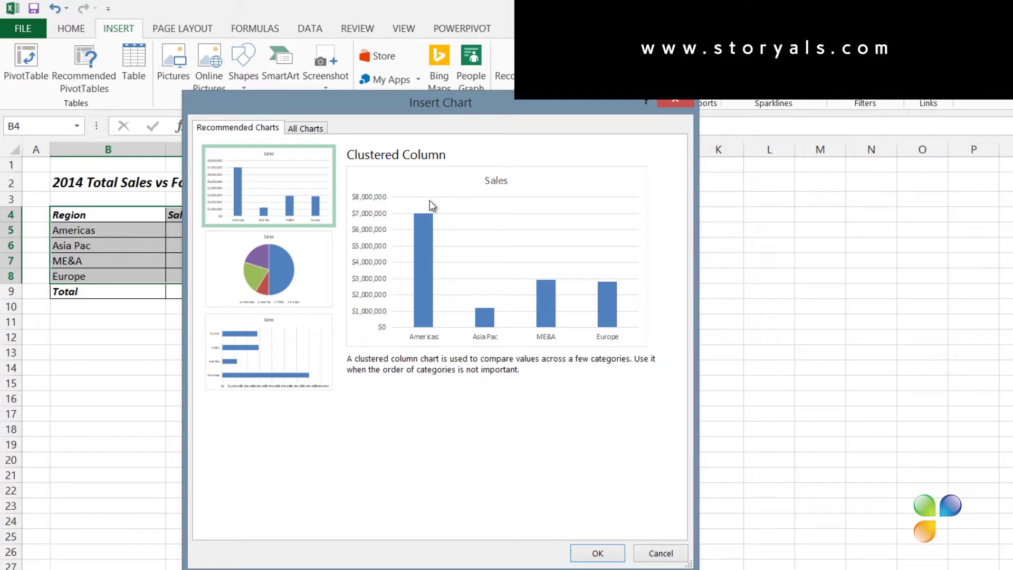
left_click(270, 266)
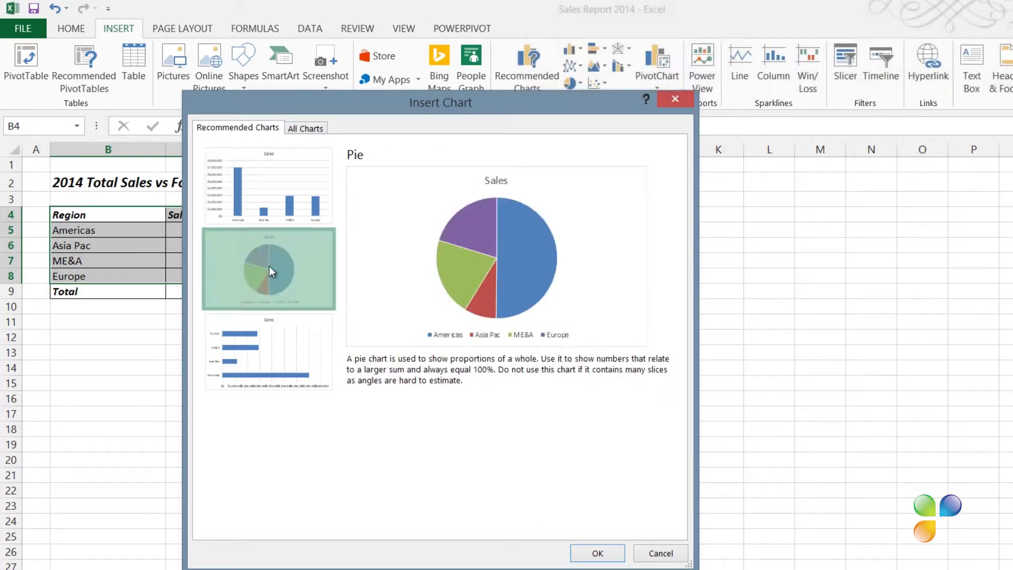
left_click(286, 345)
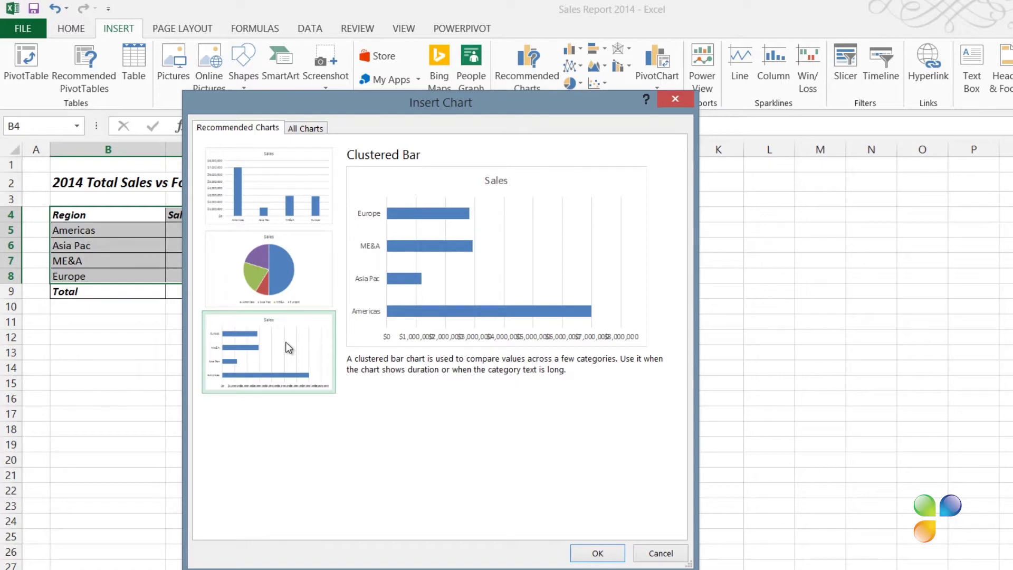
left_click(277, 200)
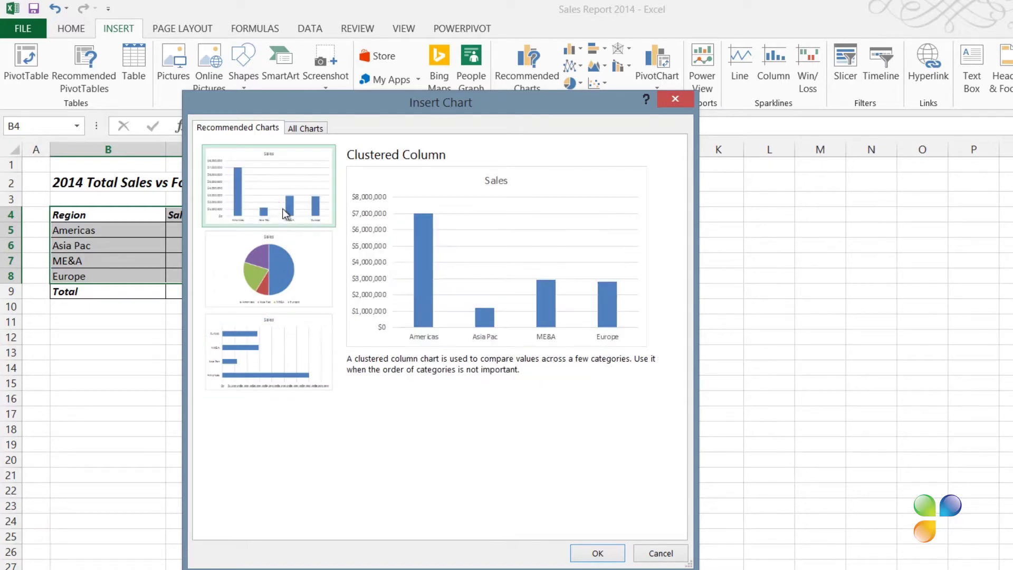
left_click(598, 554)
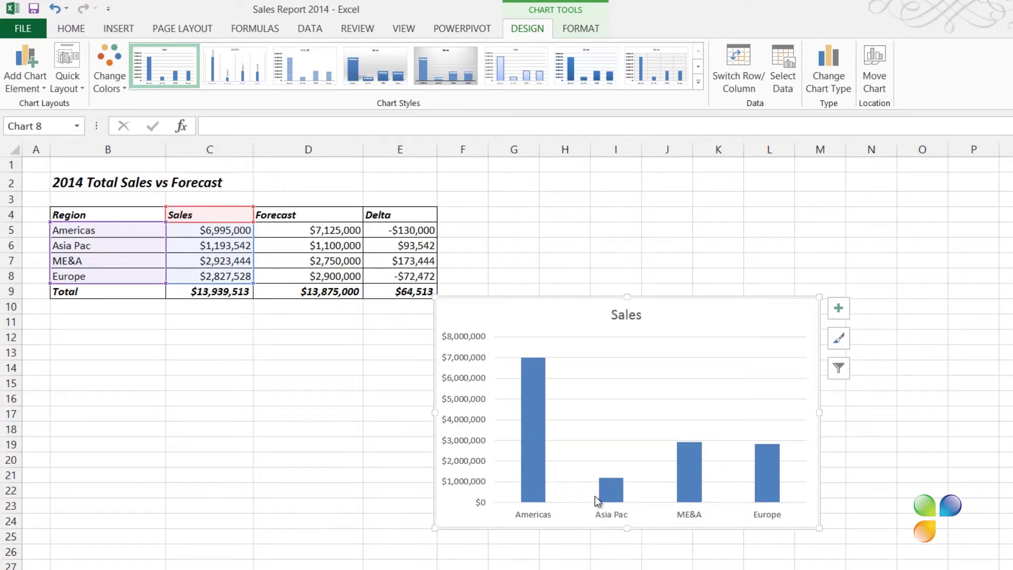
Place the column chart directly below the sales table and apply the dark grey chart style with bevelled blue columns.
mouse_move(555, 297)
left_mouse_down()
mouse_move(450, 317)
mouse_move(169, 316)
left_mouse_up()
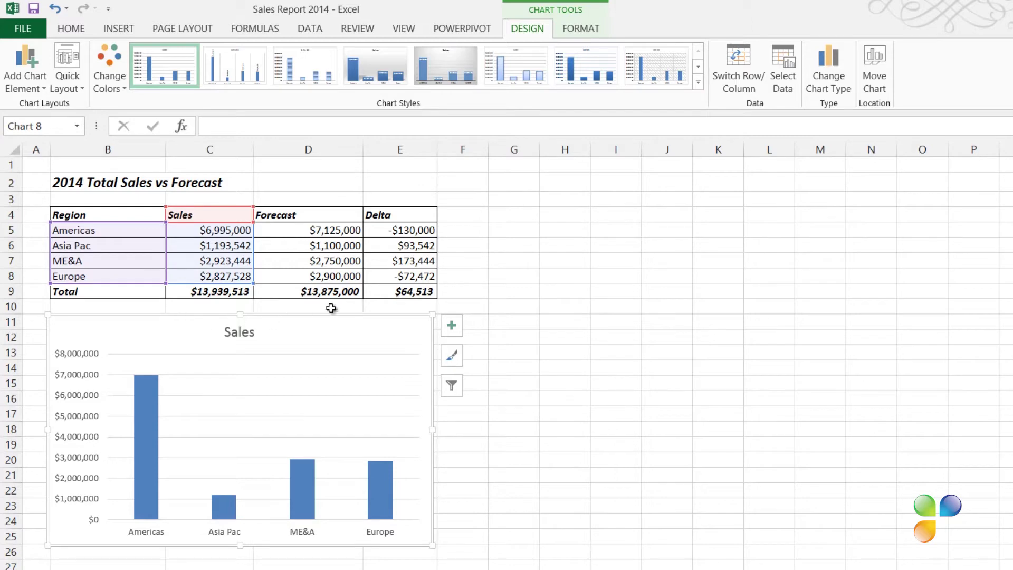
left_click(698, 83)
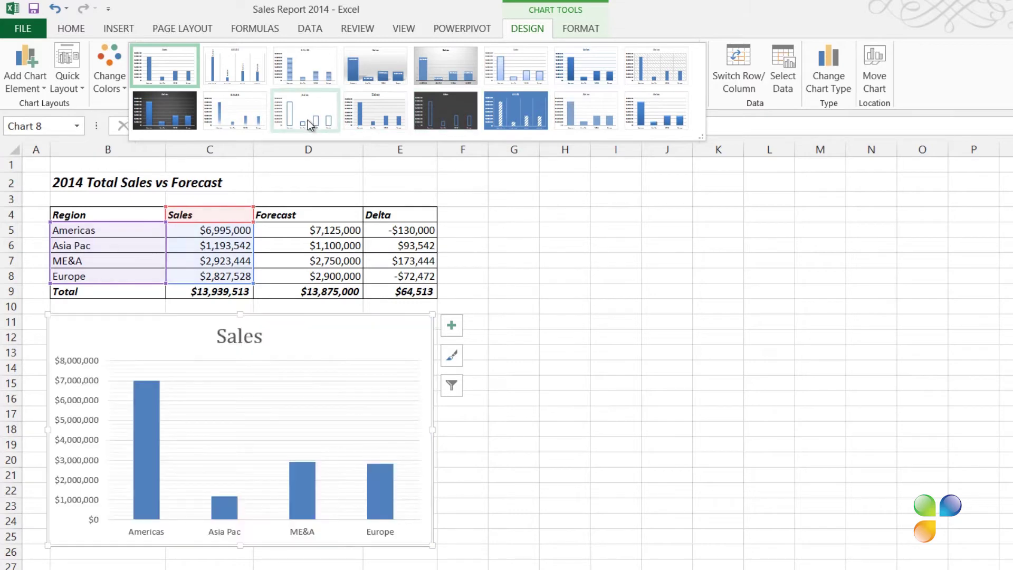
left_click(153, 112)
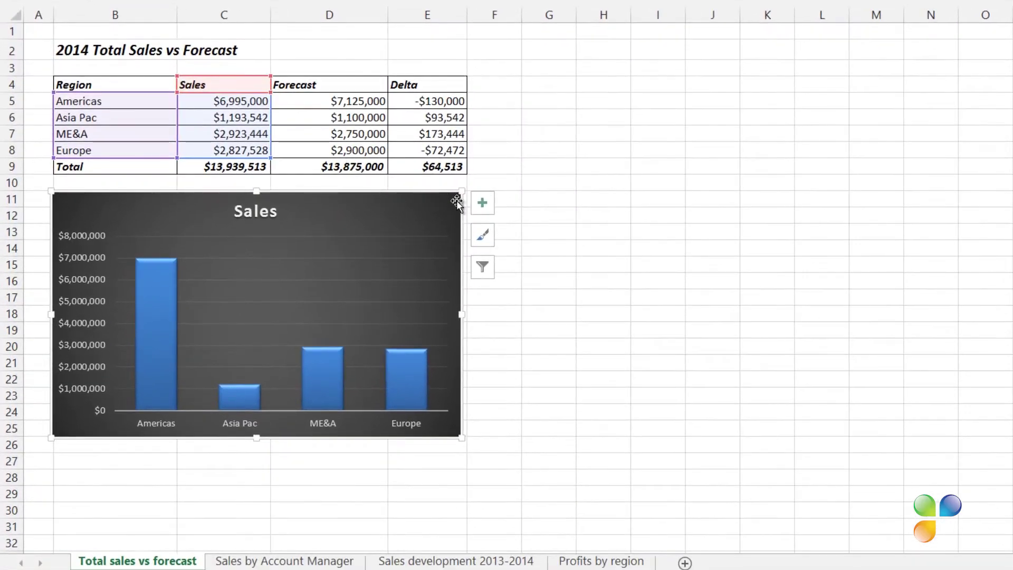
Add data labels to the column chart and hide its primary vertical axis.
left_click(484, 207)
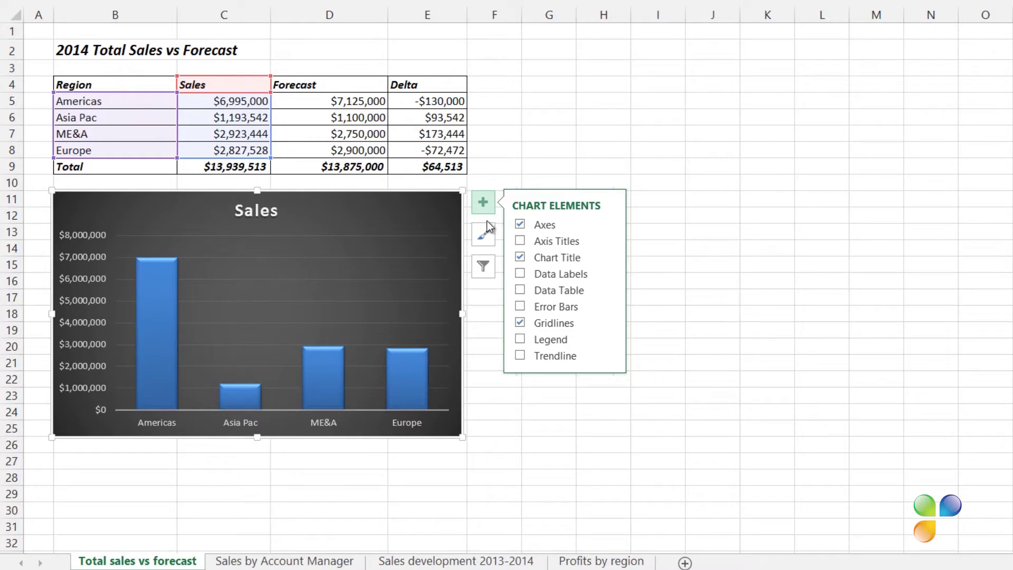
left_click(484, 234)
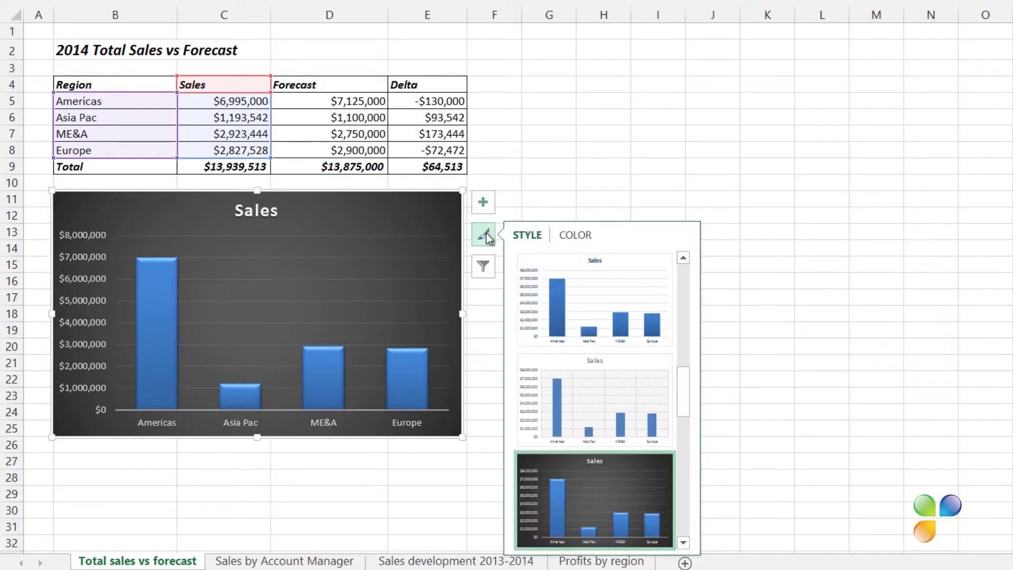
left_click(484, 267)
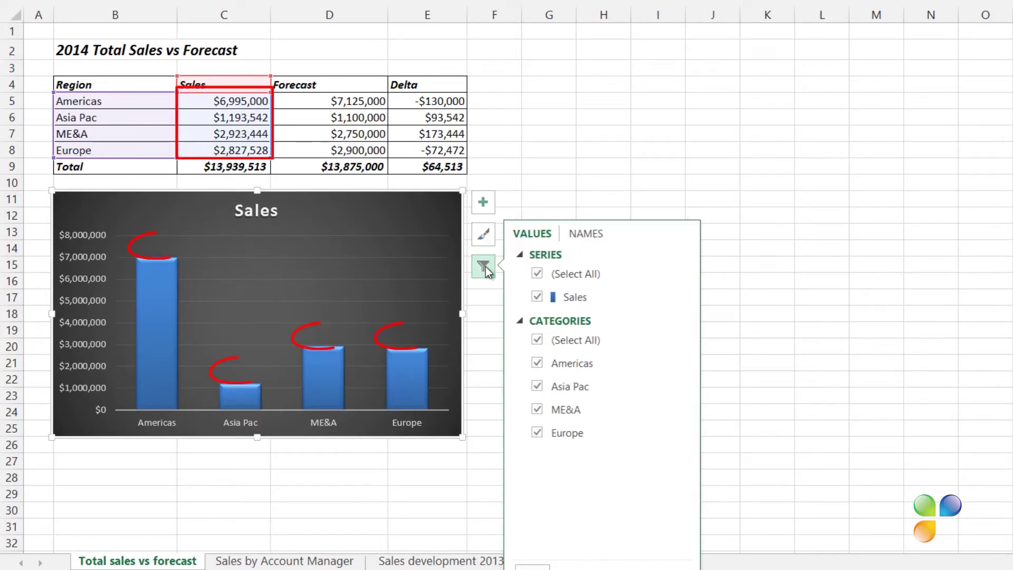
left_click(482, 203)
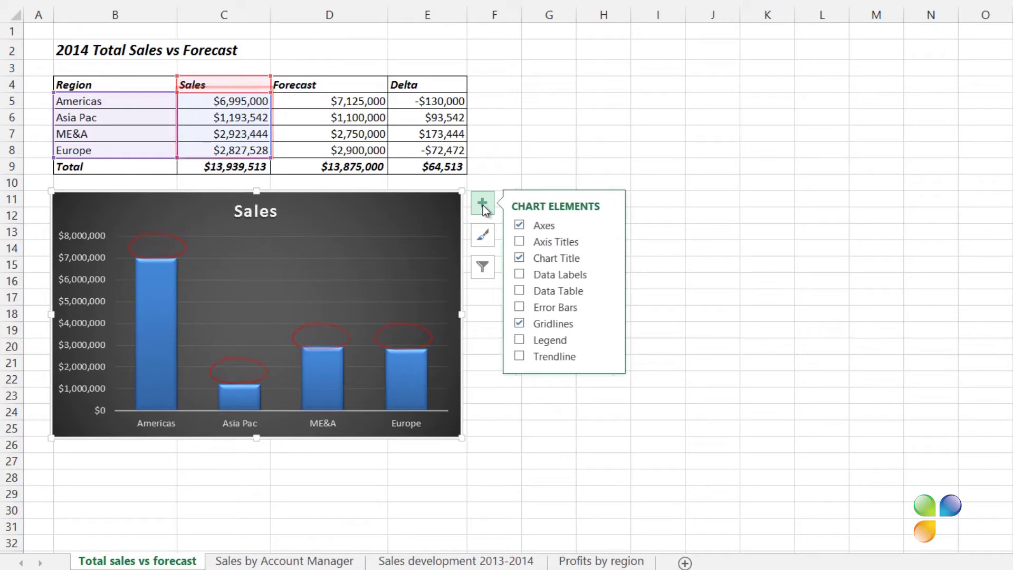
left_click(520, 274)
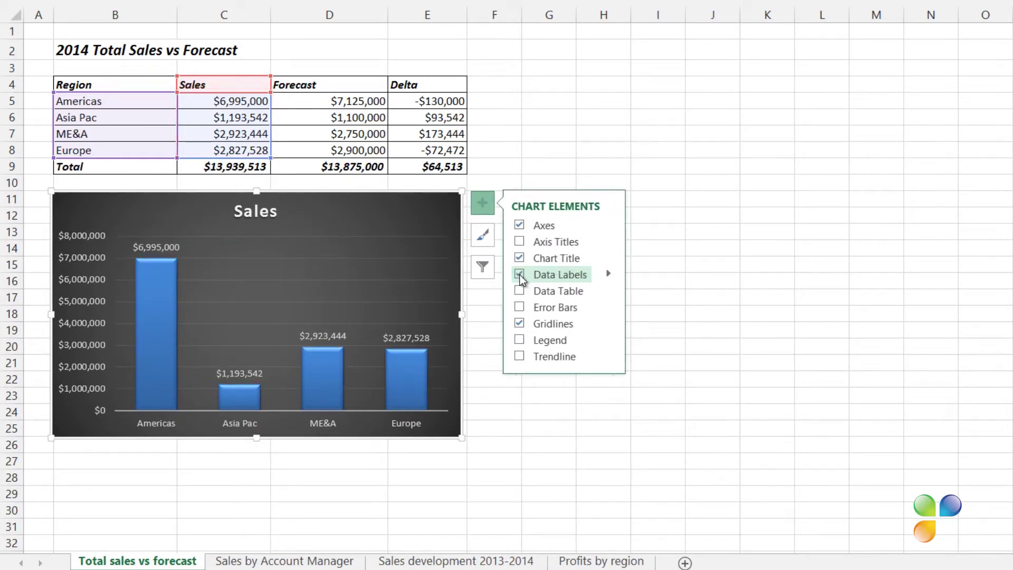
mouse_move(609, 224)
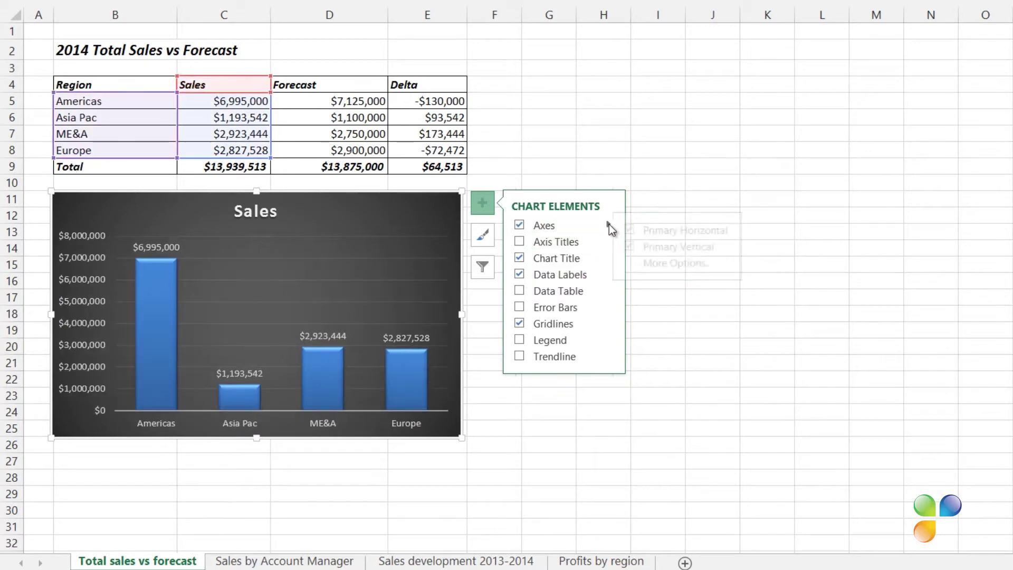
left_click(640, 247)
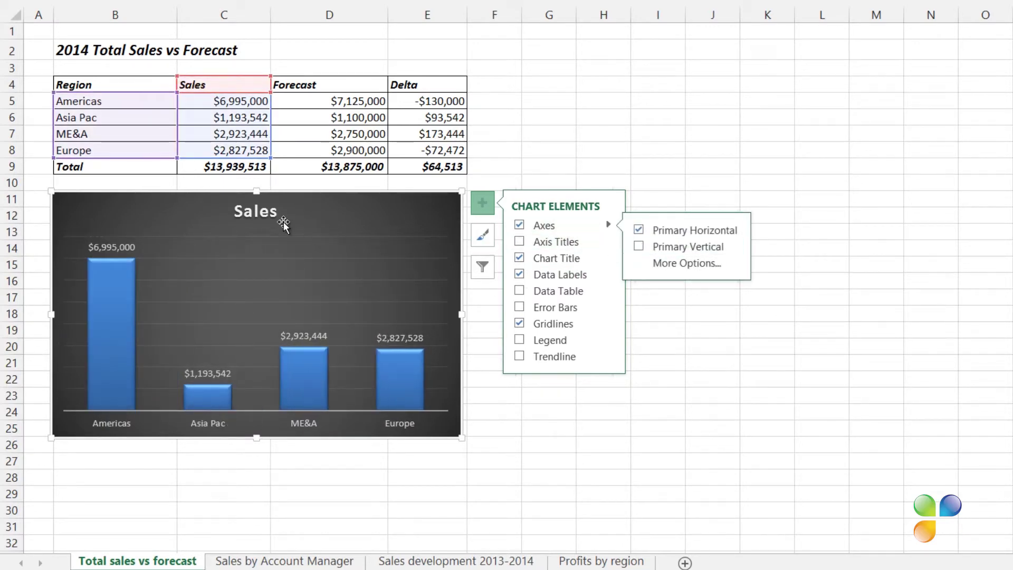
Change the column chart's title to "2014 Total Sales by Region".
left_click(246, 213)
left_click(240, 213)
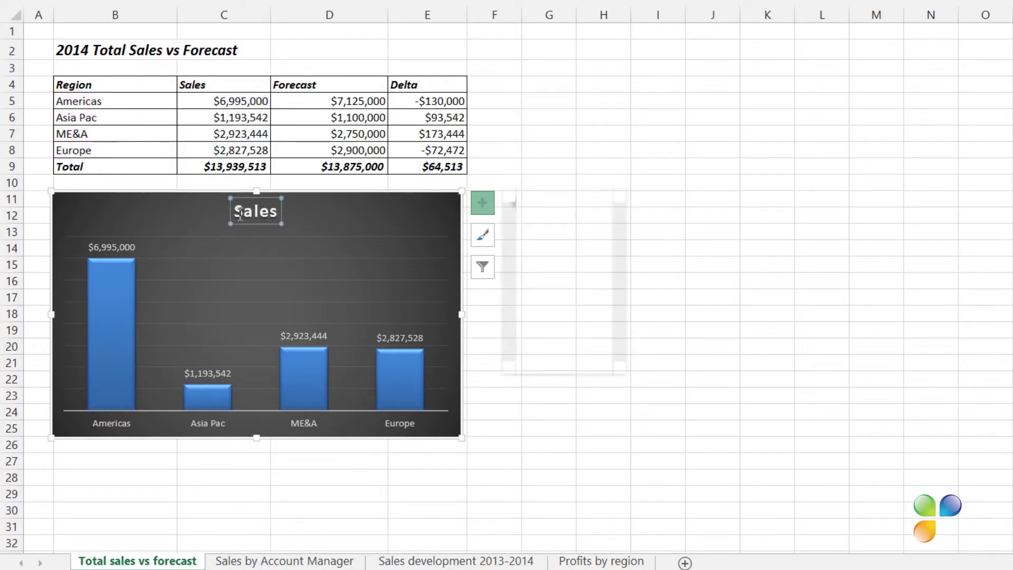
type("2014 Total")
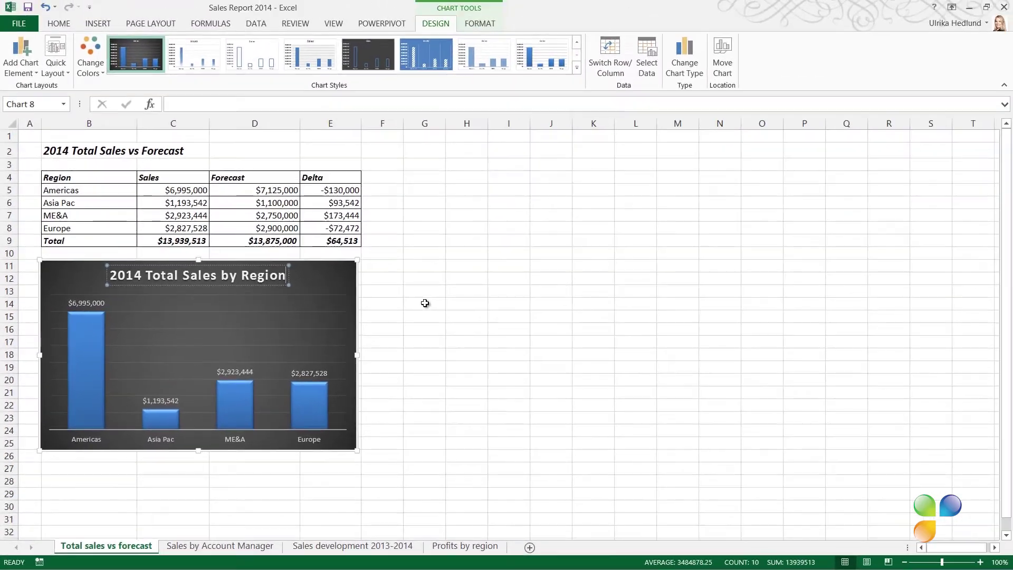
left_click(425, 303)
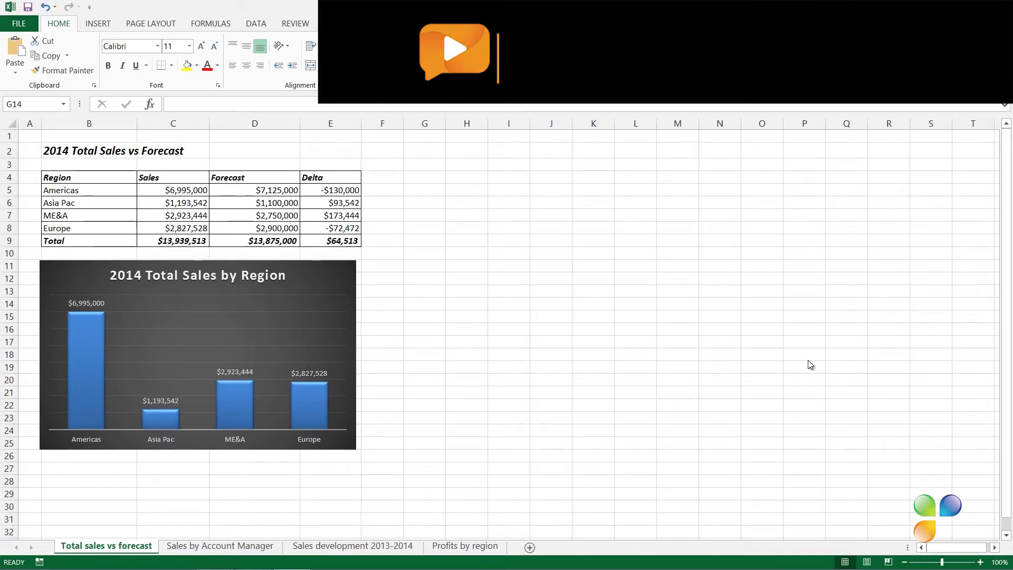
Insert a Pie chart of B4:C8 beside the column chart and give it the matching dark grey chart style.
left_click_drag(111, 175, 183, 226)
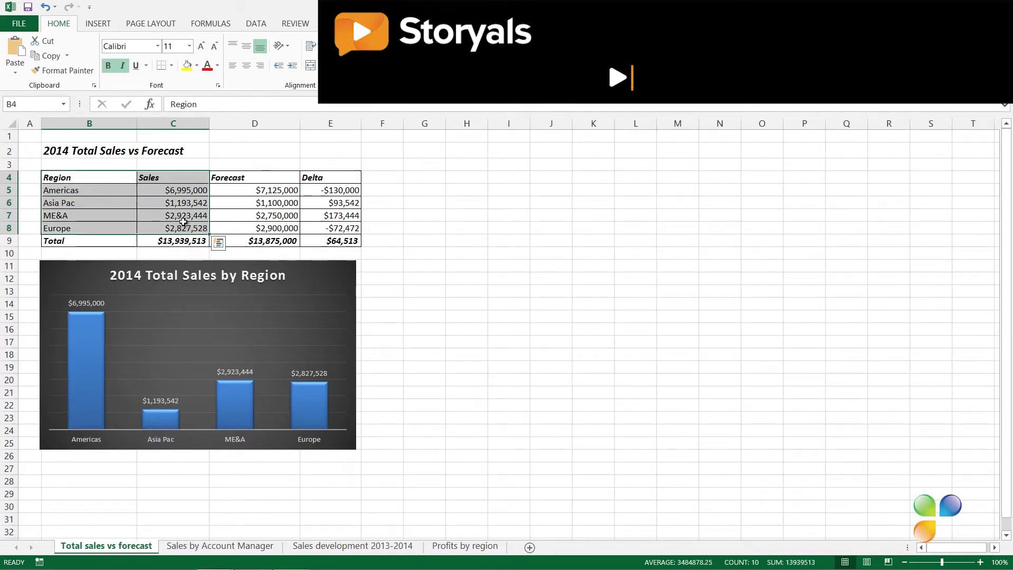
left_click(98, 24)
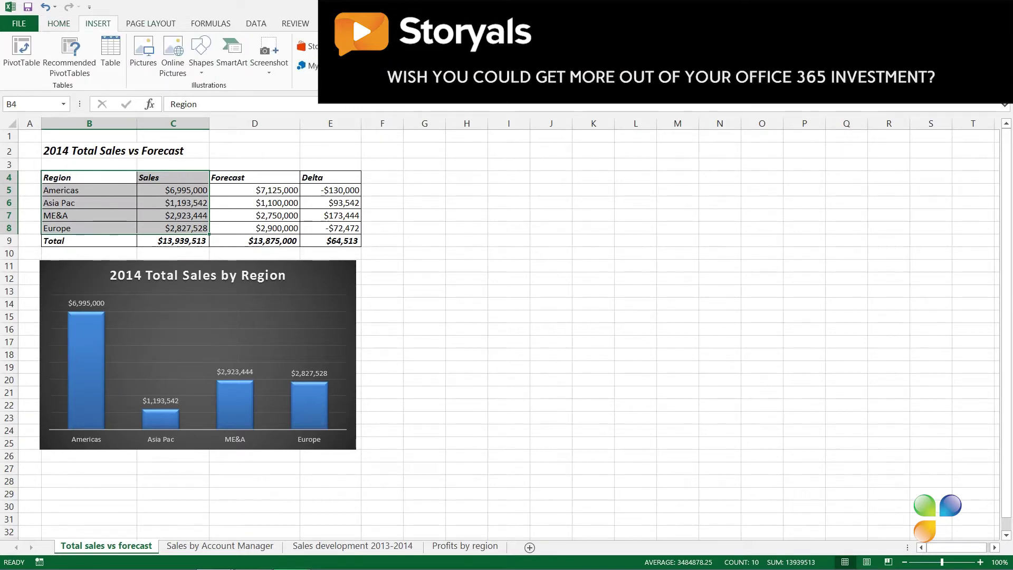
left_click(364, 56)
left_click(246, 230)
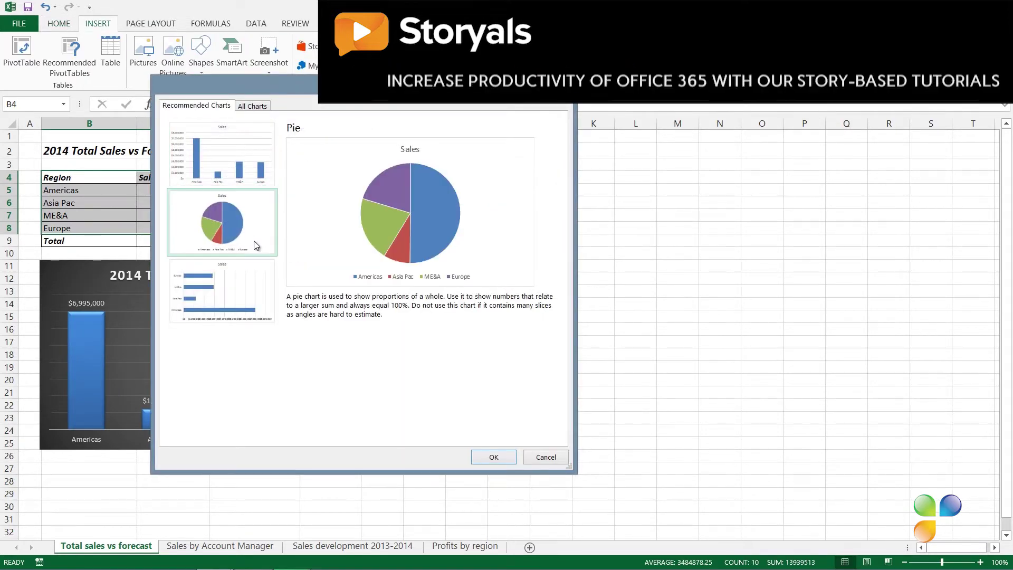
left_click(491, 457)
left_click_drag(460, 261, 468, 274)
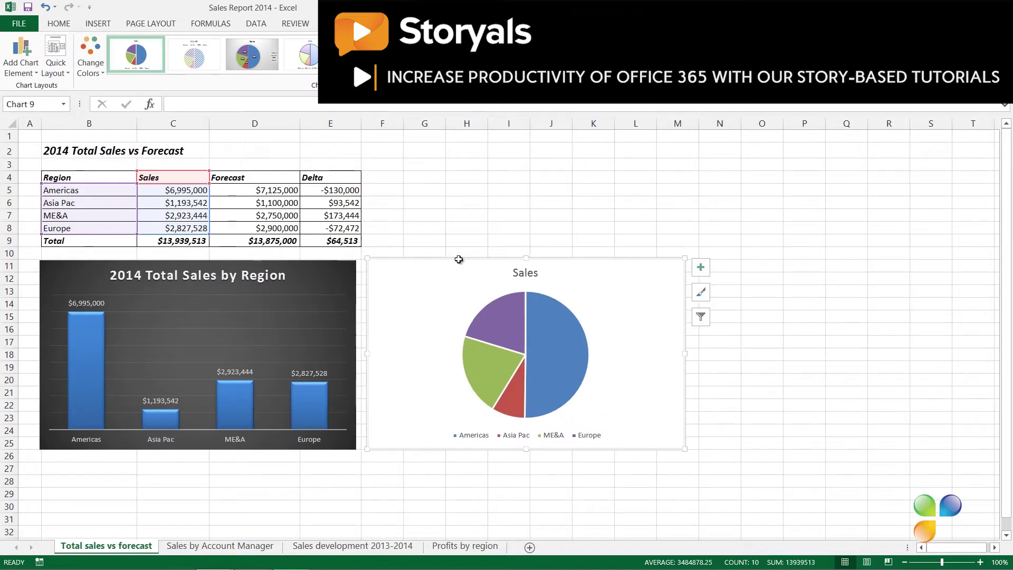
left_click(483, 56)
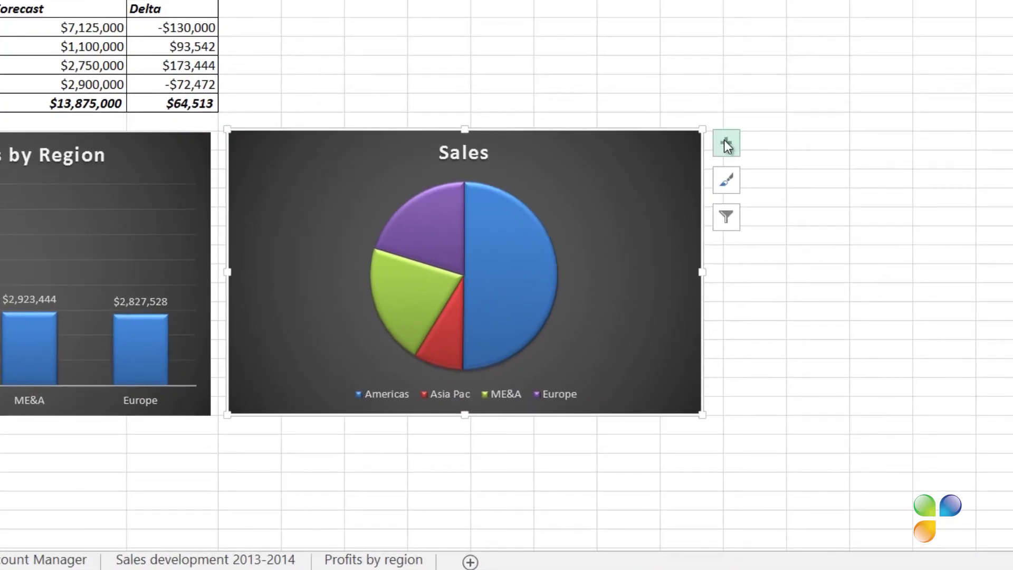
Show the pie chart's data labels as Data Callouts and remove its legend.
left_click(724, 141)
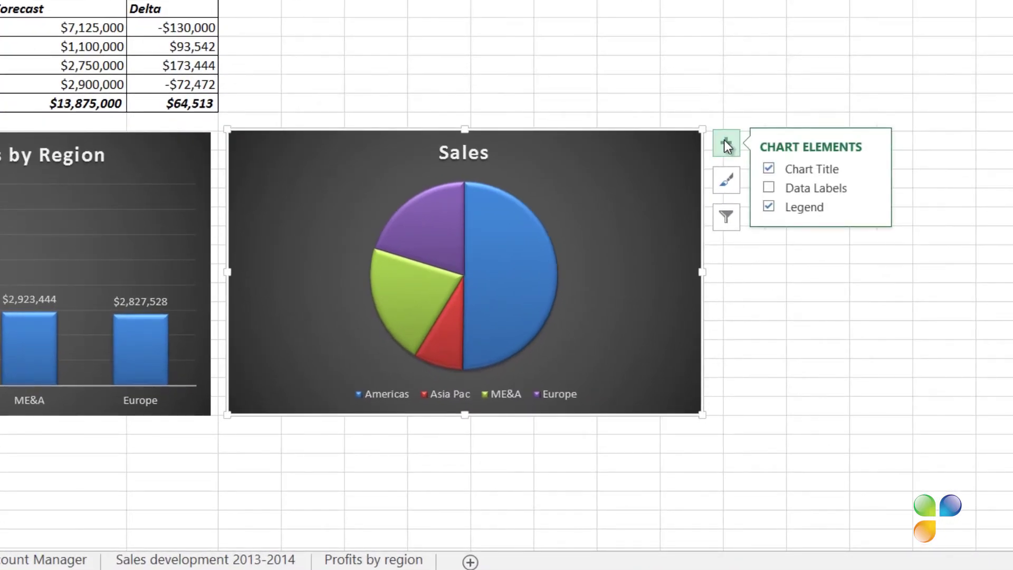
left_click(795, 191)
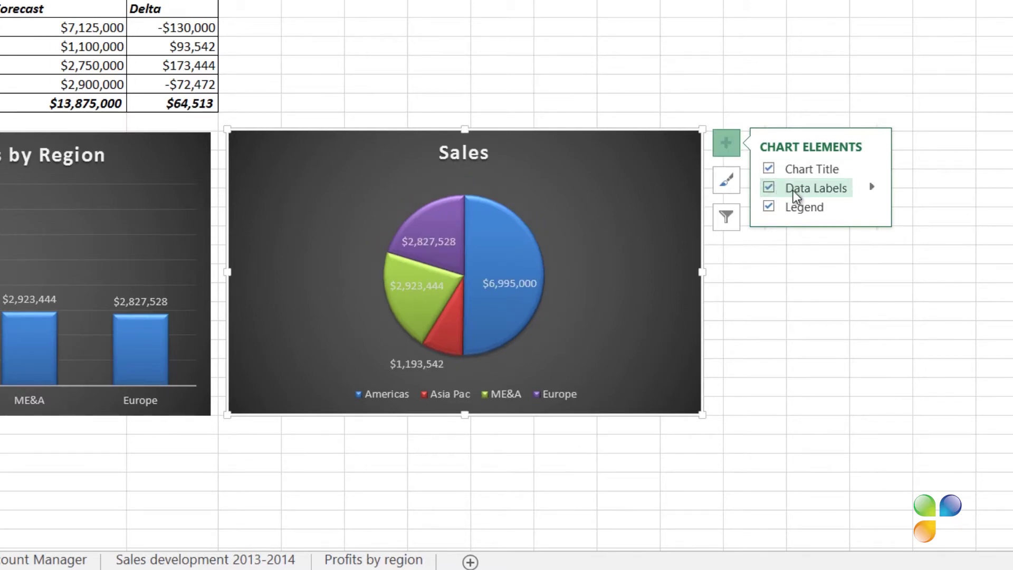
mouse_move(872, 187)
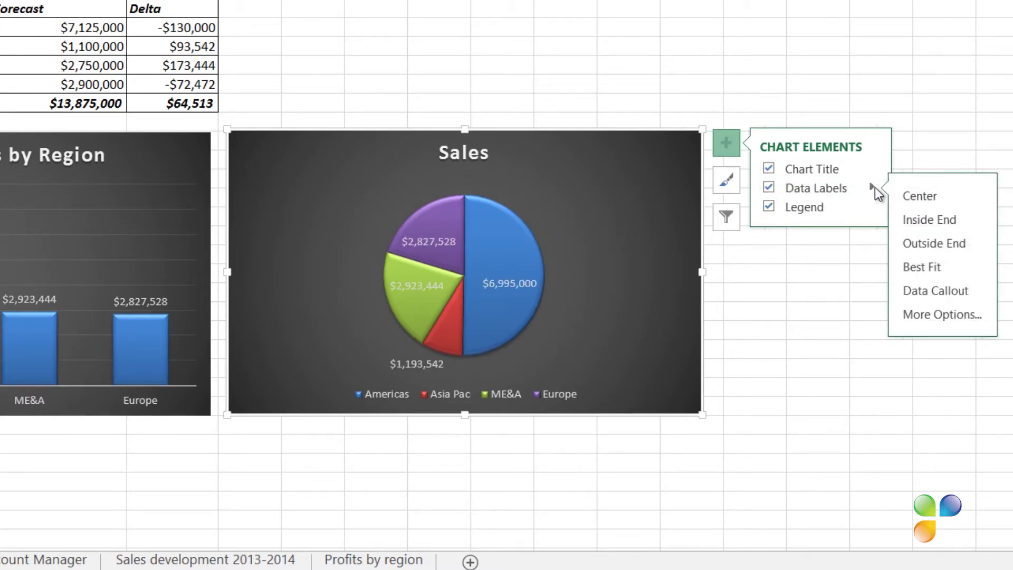
left_click(936, 294)
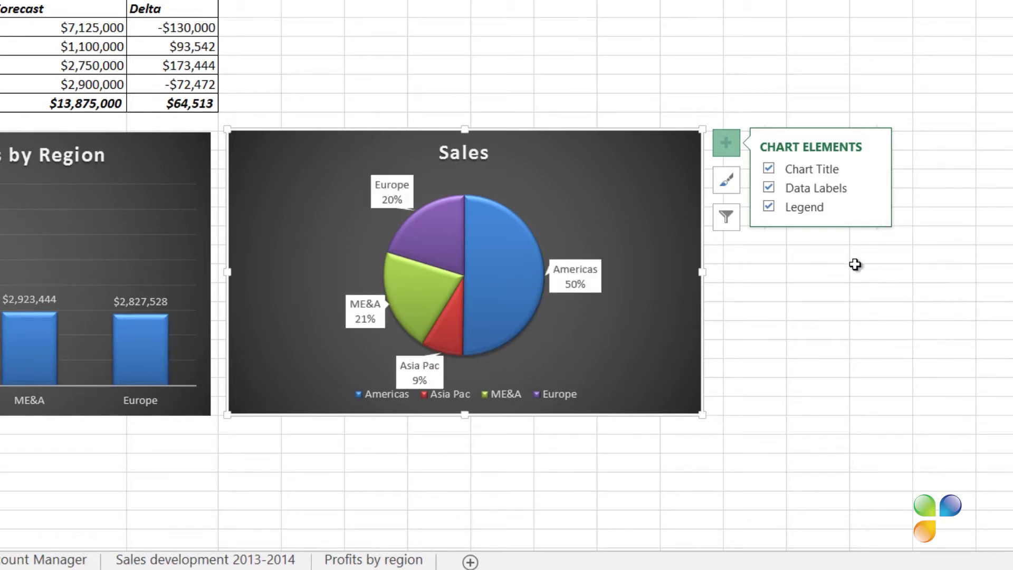
left_click(769, 206)
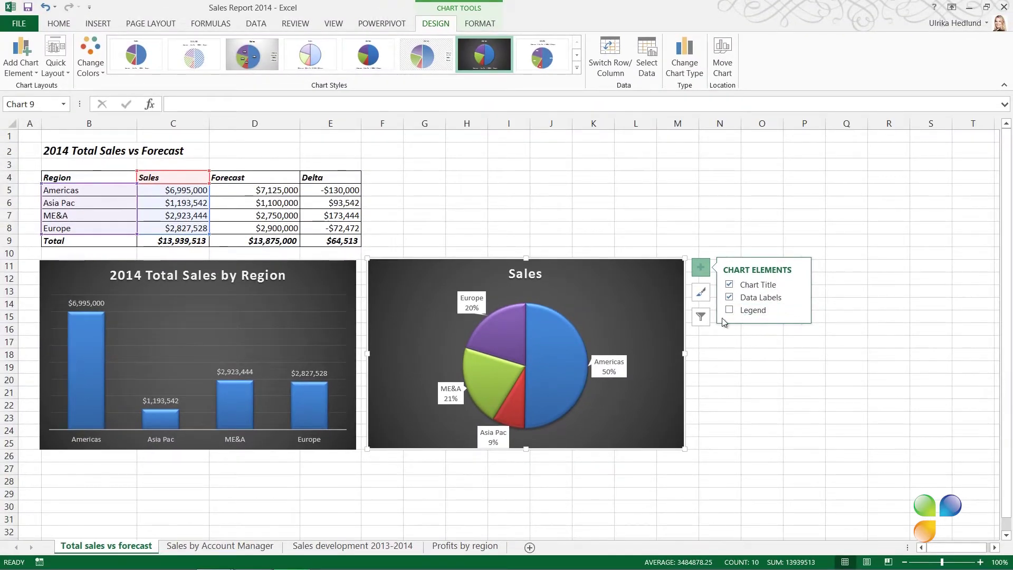
left_click(733, 357)
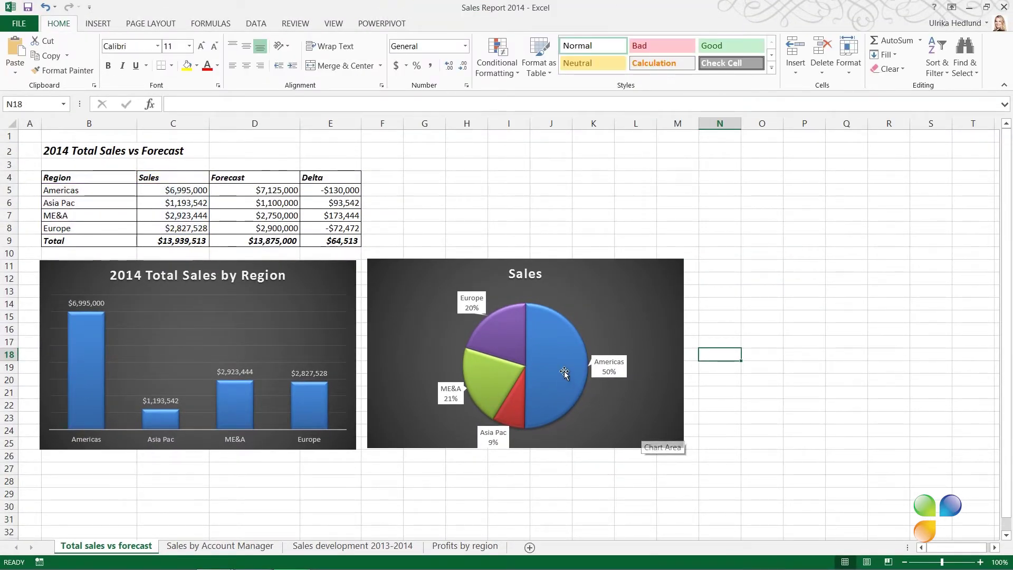
Set the pie series' angle of first slice to 180° and its pie explosion to 6%.
mouse_move(544, 340)
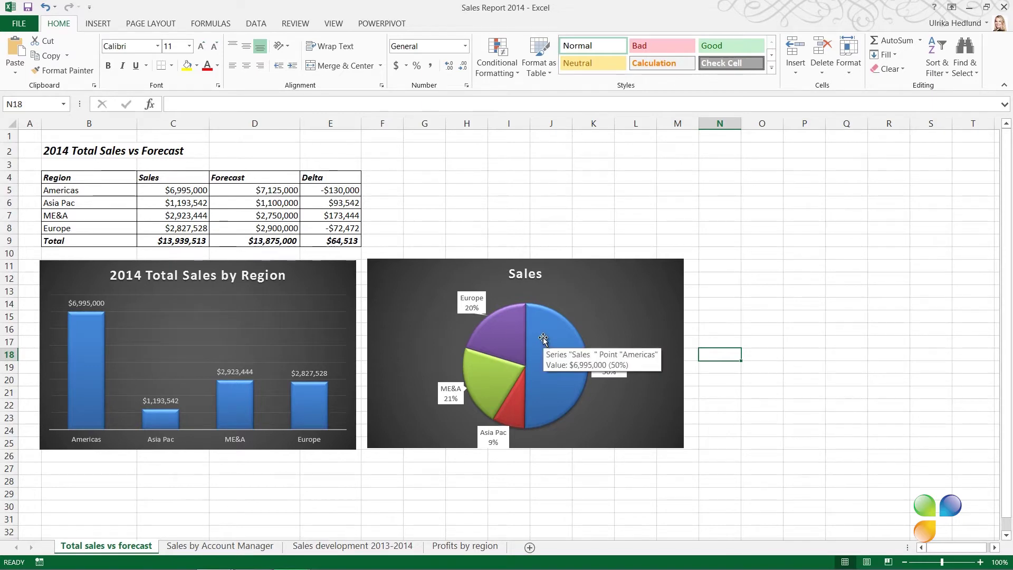
double_click(538, 327)
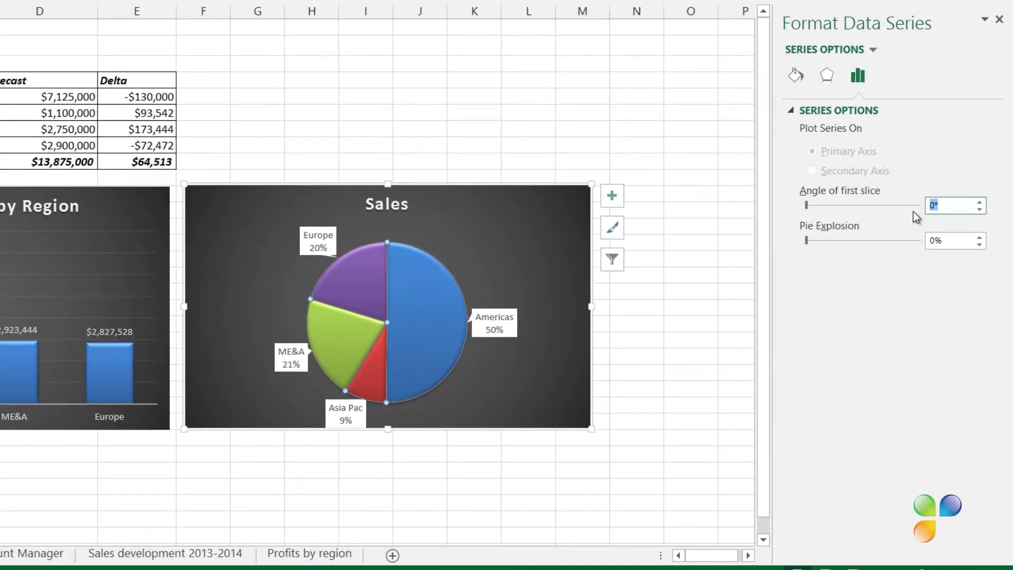
key("Return")
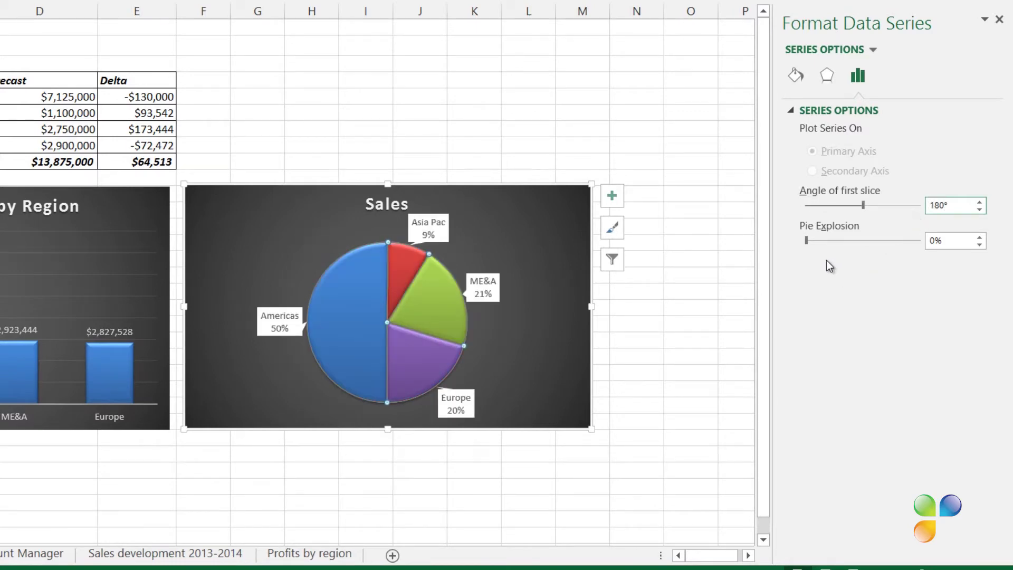
left_click(808, 241)
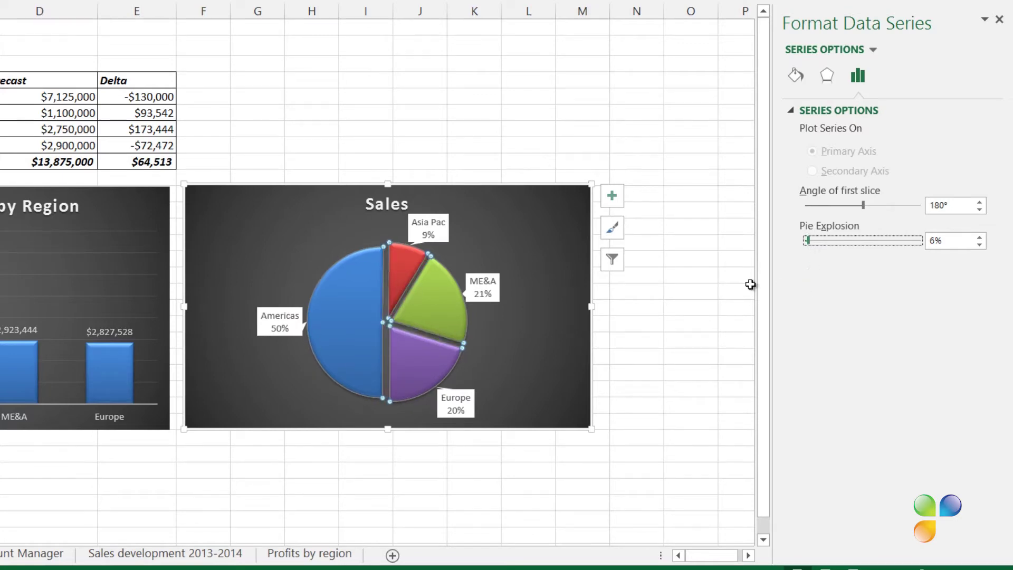
Move the pie chart's Asia Pac data callout slightly away from its slice and the chart title.
left_click(448, 234)
left_click(448, 233)
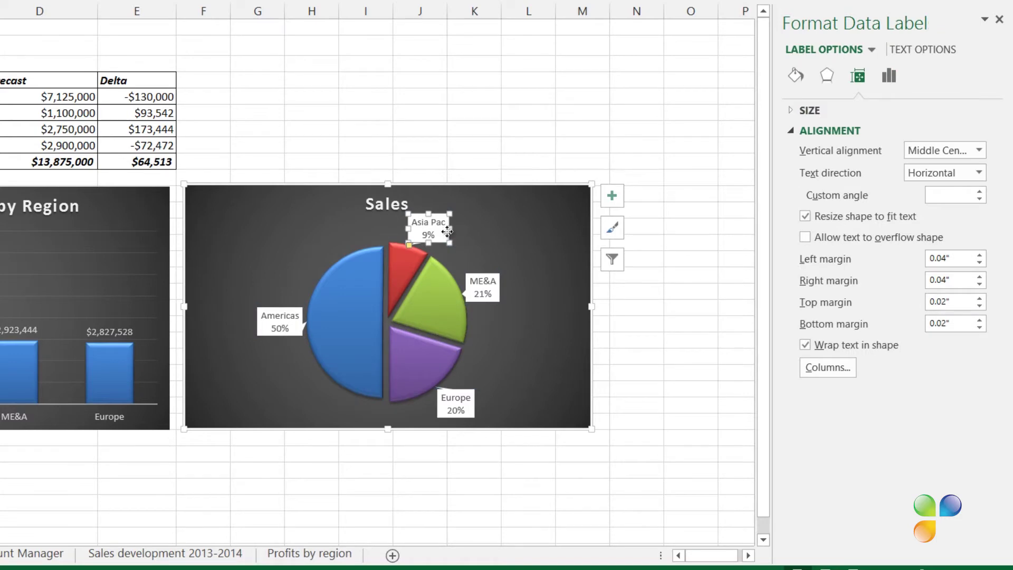
left_click_drag(447, 232, 471, 240)
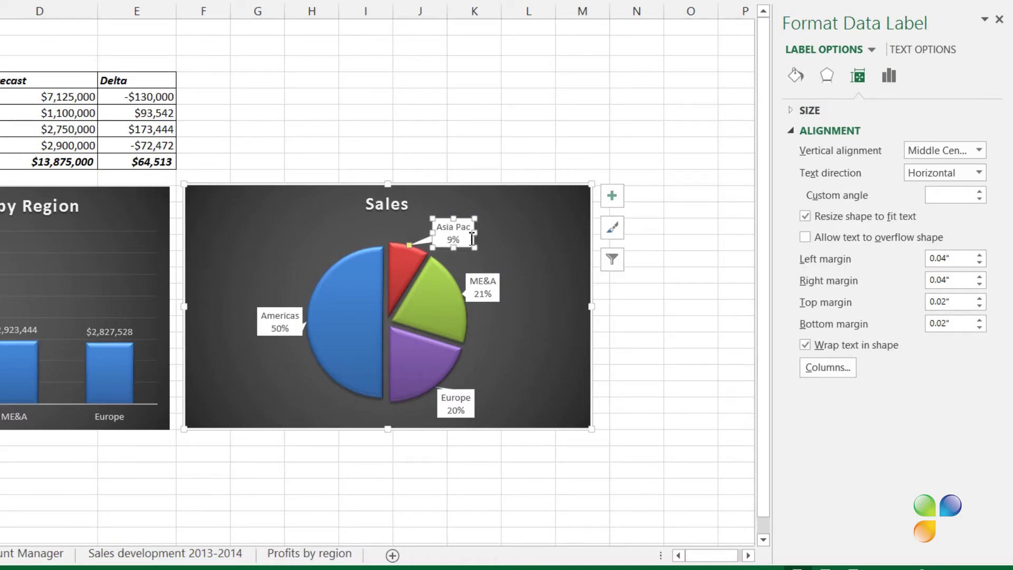
Change the pie chart's title to "Sales contribution by Region".
left_click(372, 203)
left_click(409, 205)
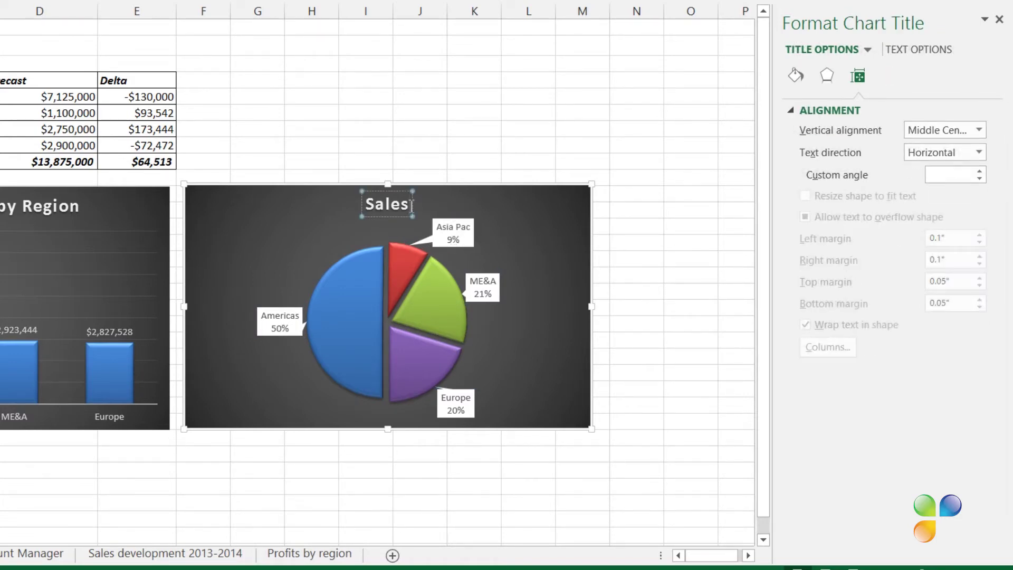
type("contribution by Region")
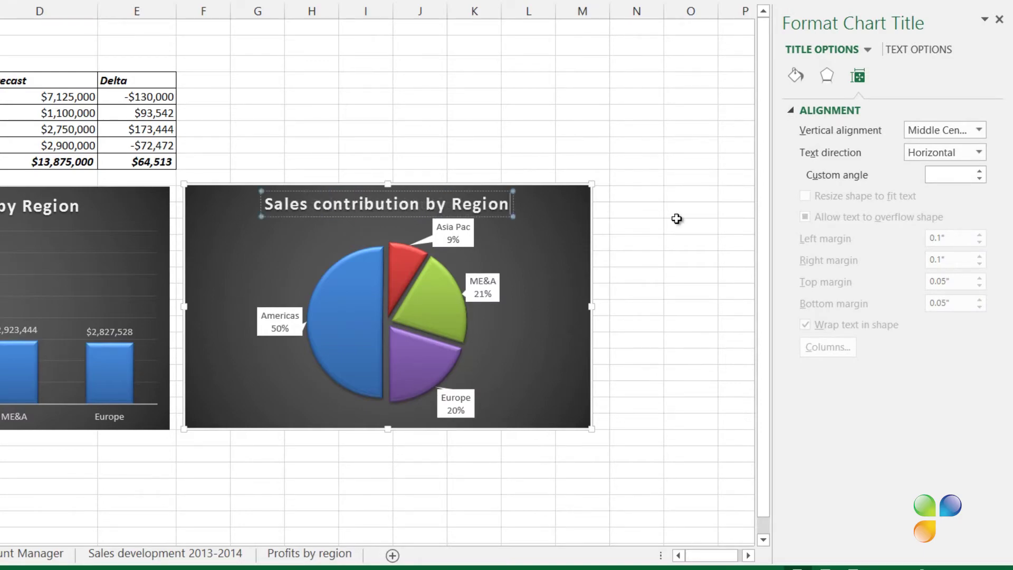
left_click(674, 213)
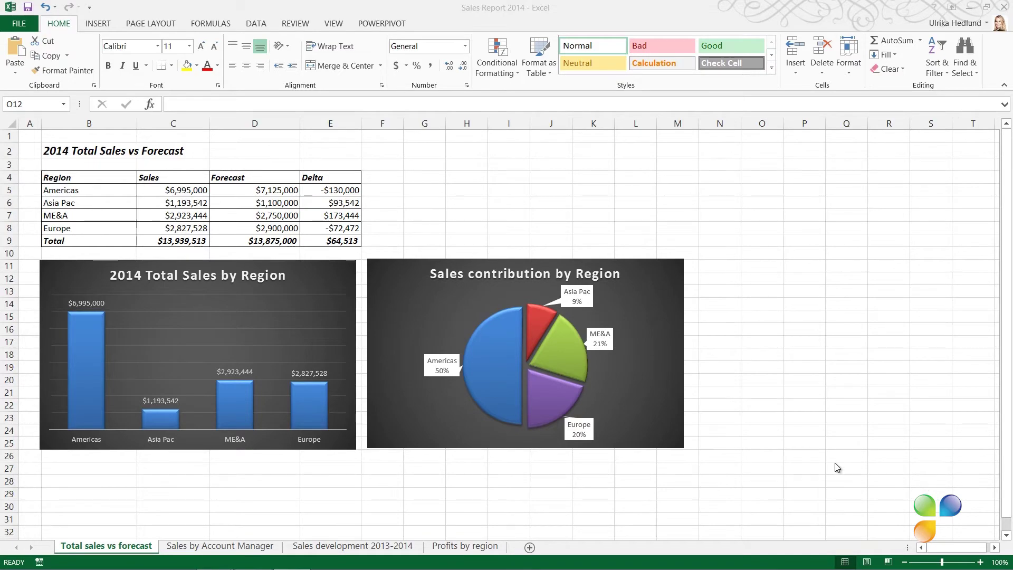
Insert a Combo chart of B4:E8 with Sales and Forecast as clustered columns and Delta as a line on the secondary axis.
left_click(102, 176)
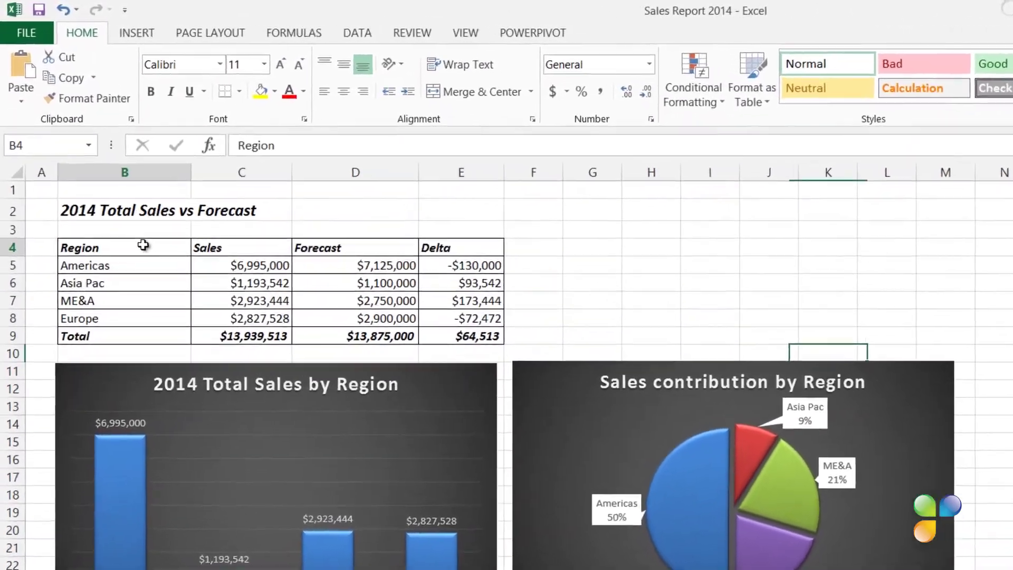
left_click_drag(143, 245, 465, 317)
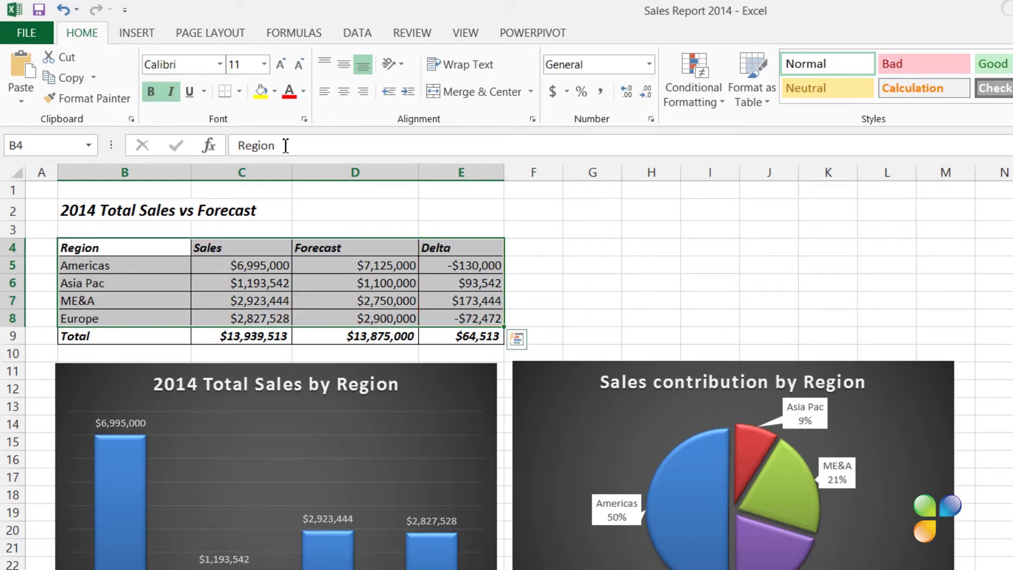
left_click(137, 33)
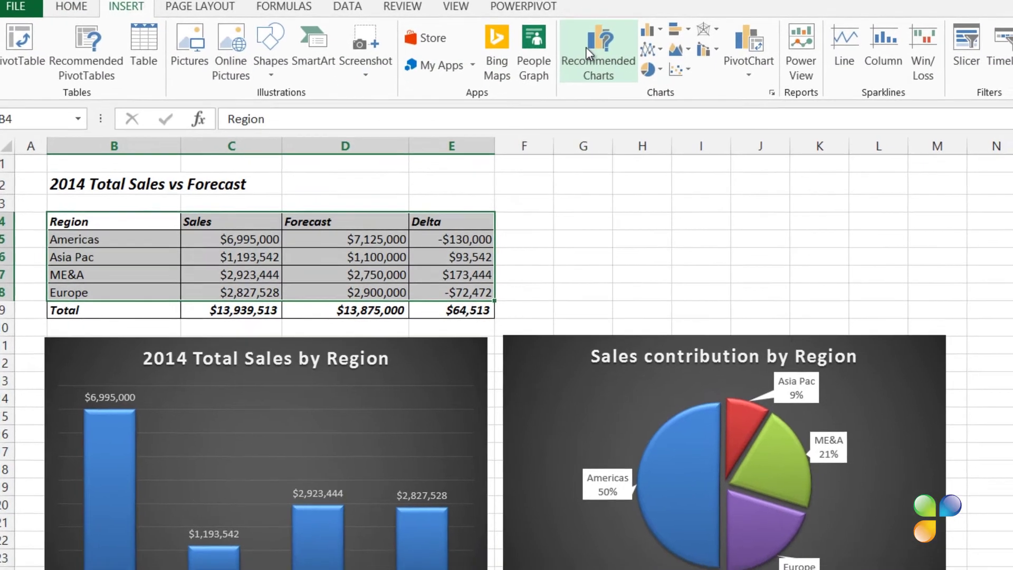
left_click(595, 79)
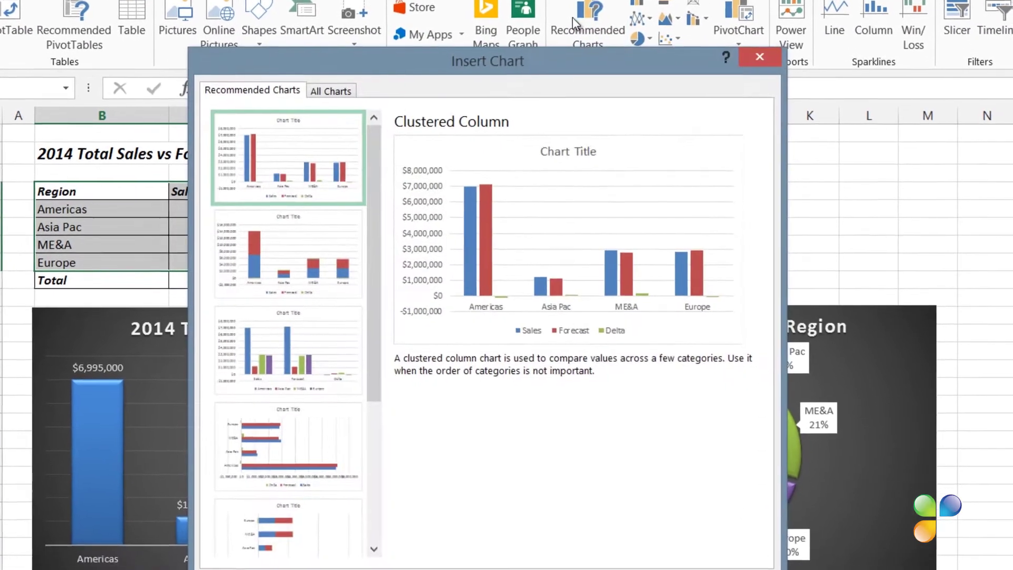
left_click(366, 150)
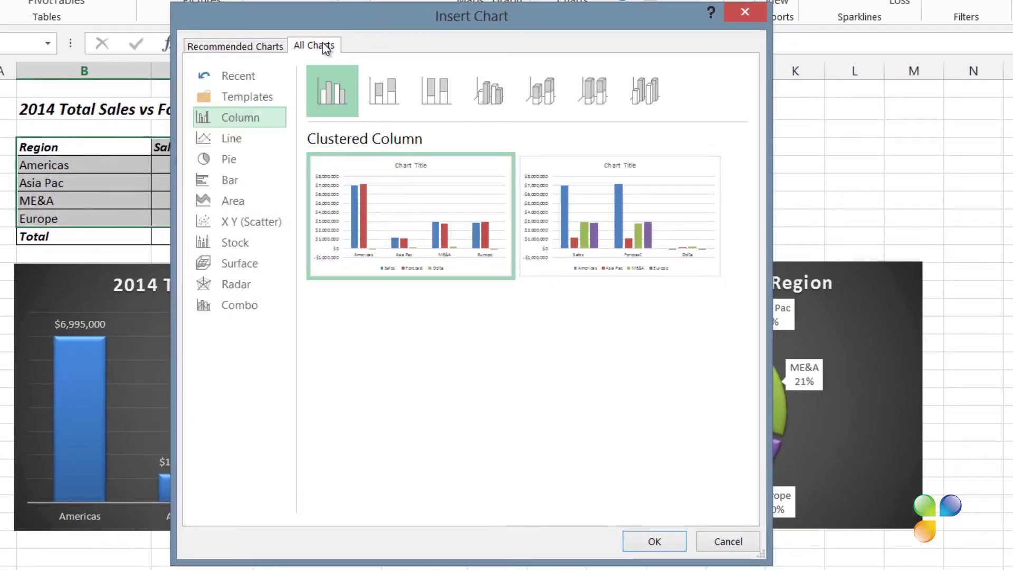
left_click(245, 307)
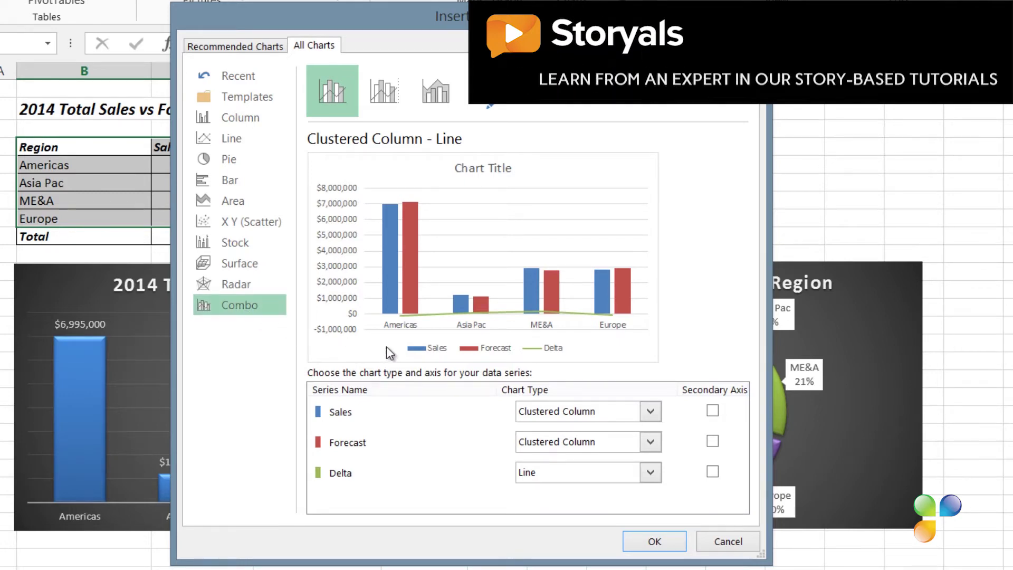
left_click(716, 476)
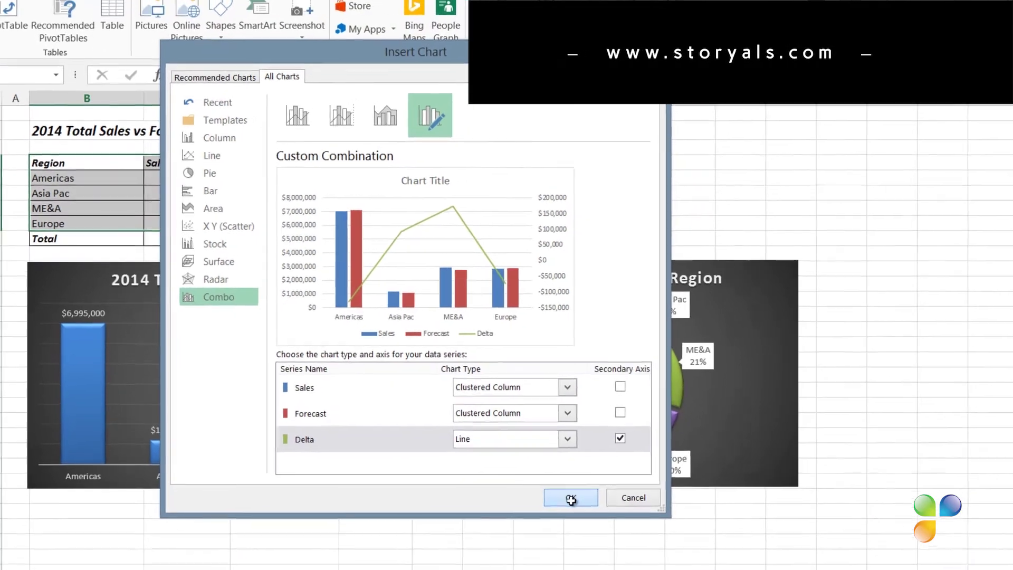
left_click(654, 541)
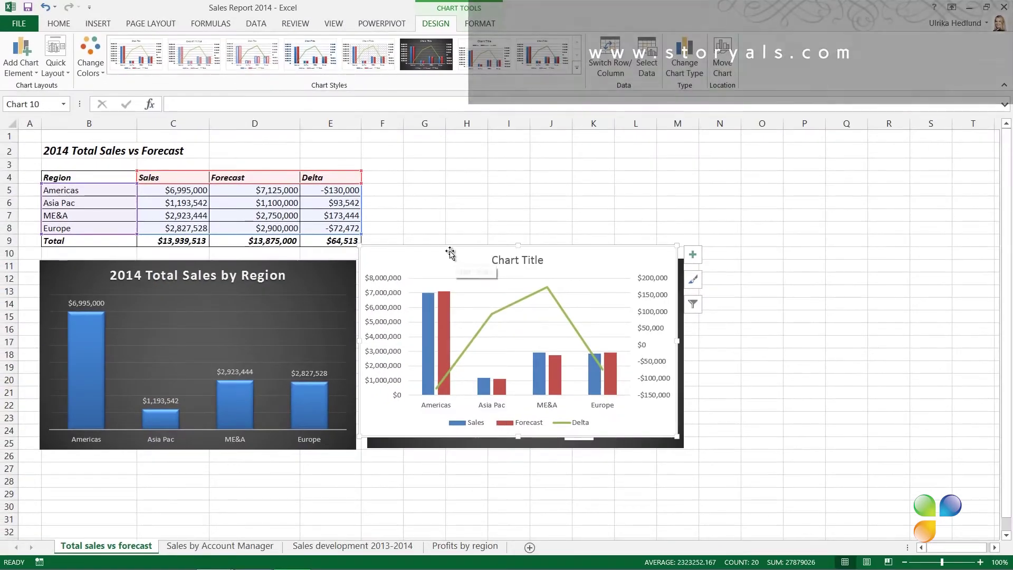
Place the combo chart beside the pie chart and narrow column A so all three charts fit in view.
left_click_drag(469, 245, 777, 258)
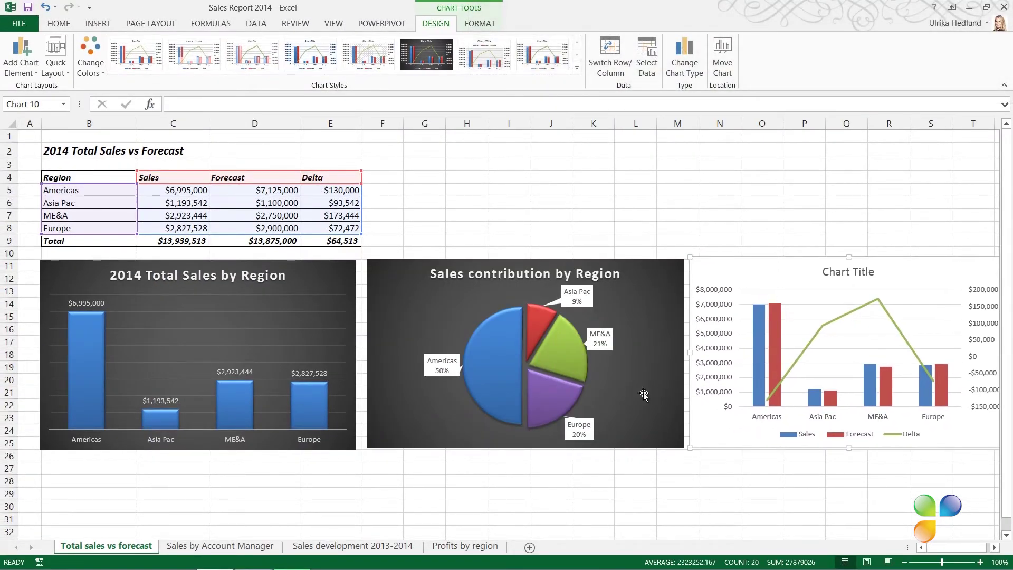
left_click_drag(41, 125, 24, 126)
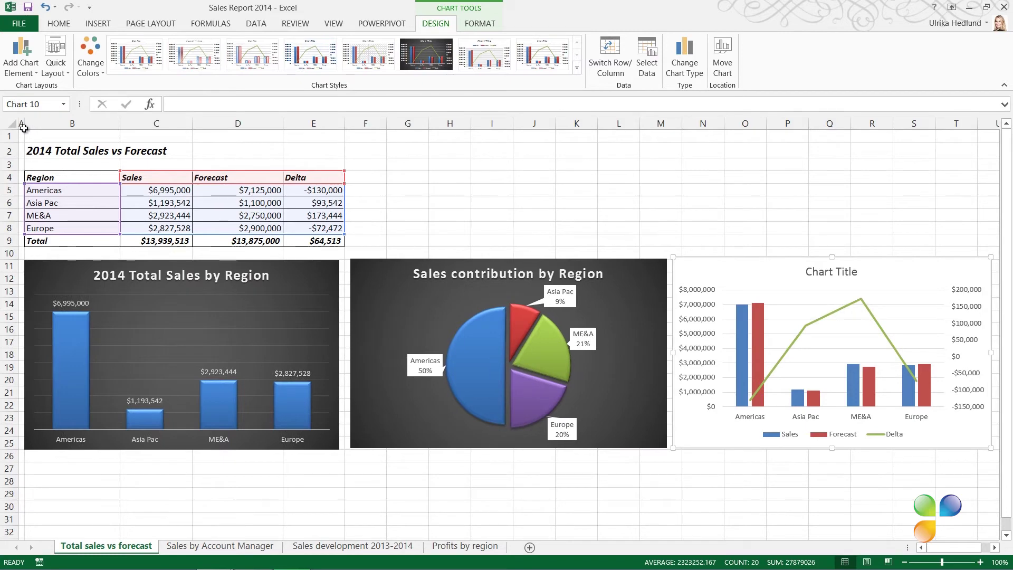
Give the combo chart the matching dark grey chart style and link its title to cell B2.
left_click(429, 64)
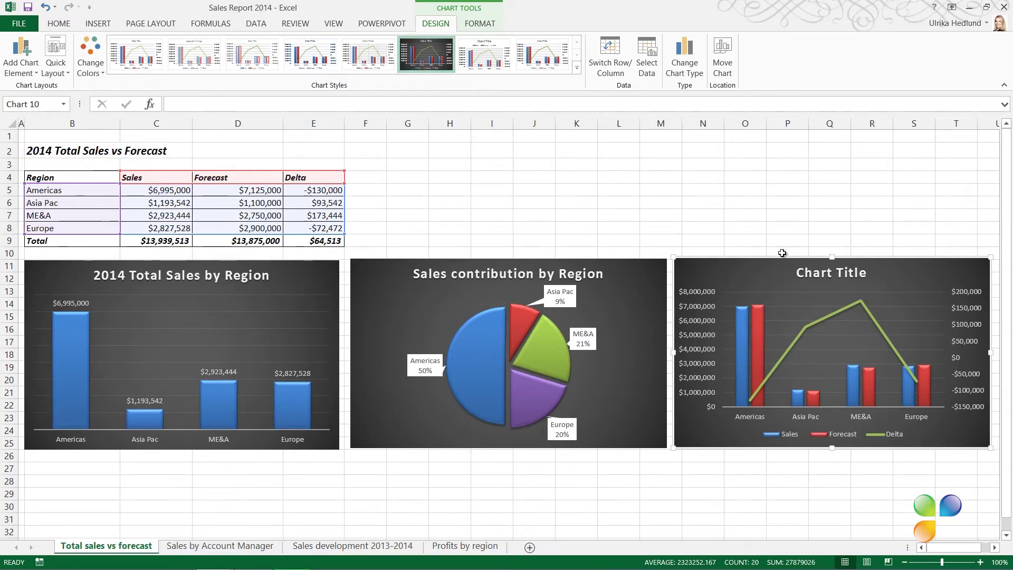
left_click(813, 276)
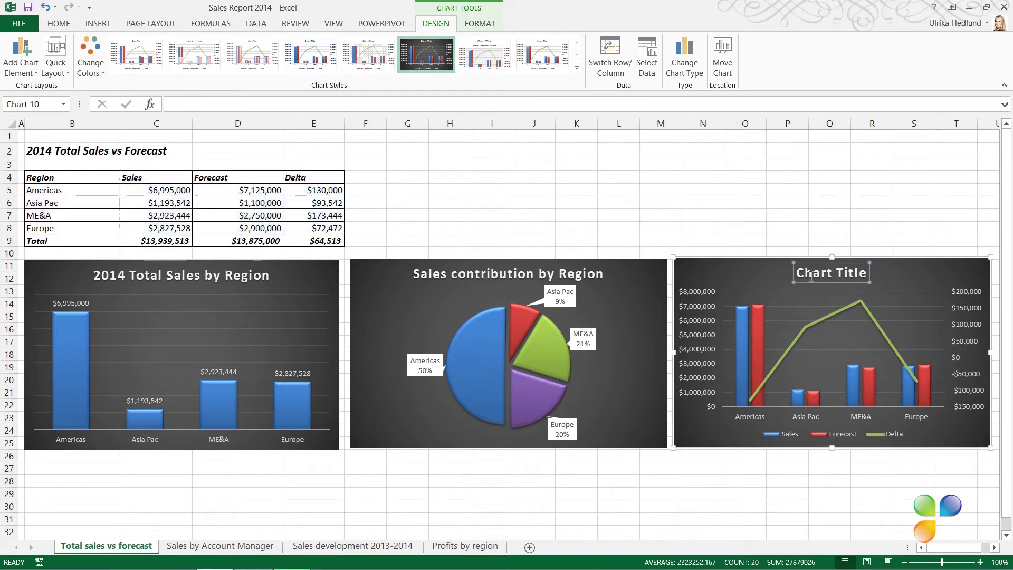
left_click(340, 105)
type("=")
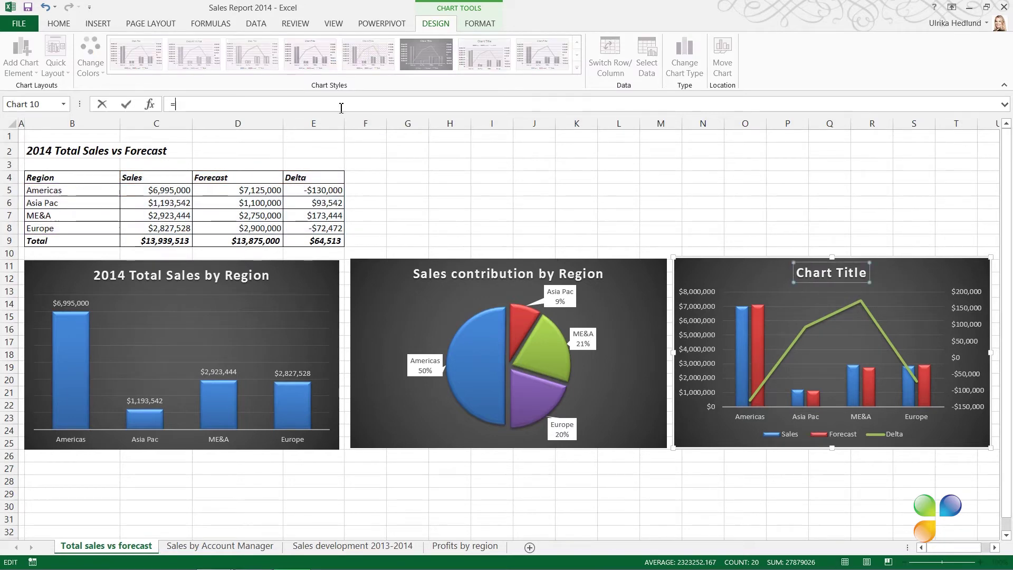
left_click(83, 152)
key("Return")
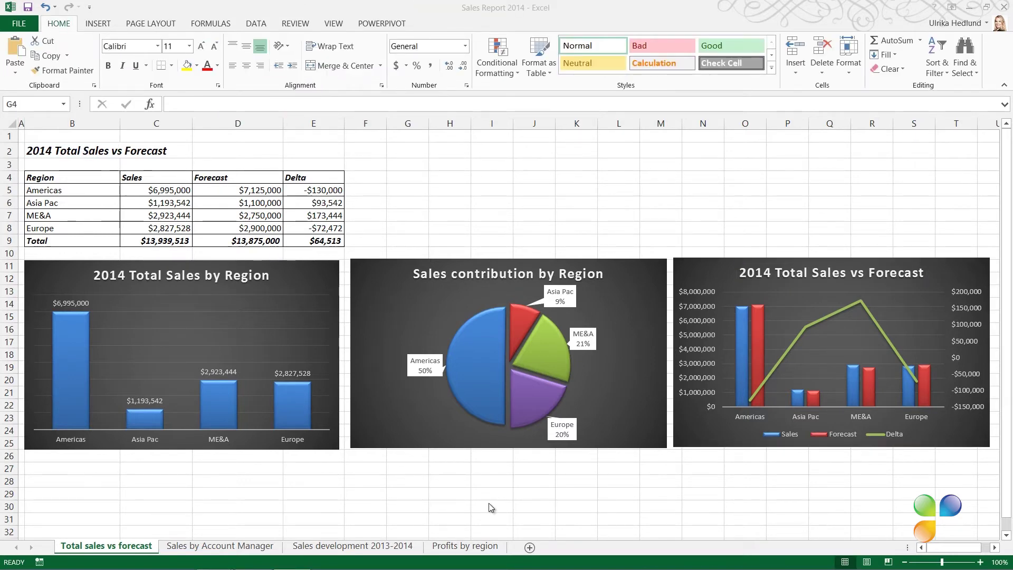
On the Sales by Account Manager sheet, insert the recommended Clustered Bar chart for the sales table.
left_click(267, 545)
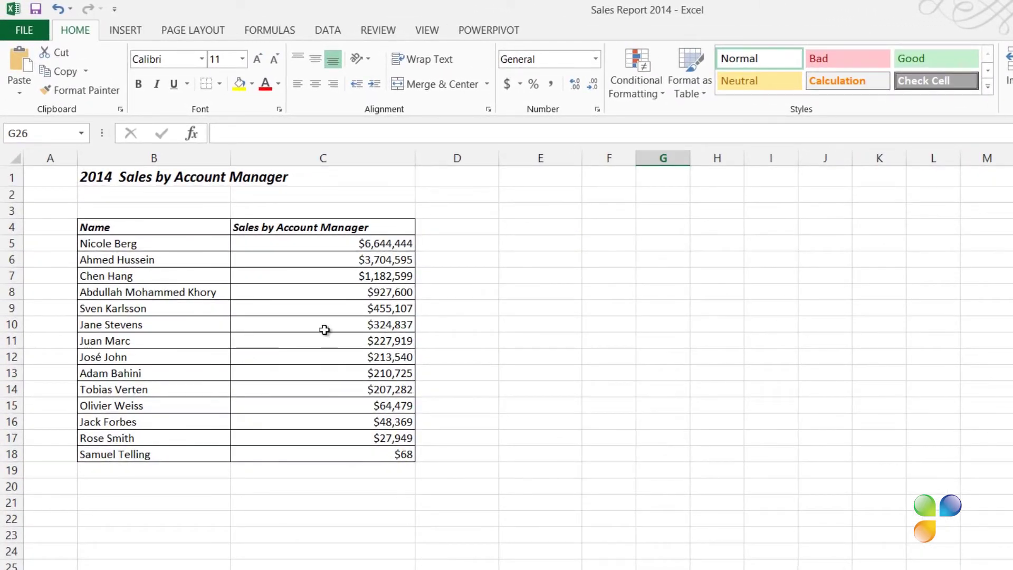
left_click(279, 243)
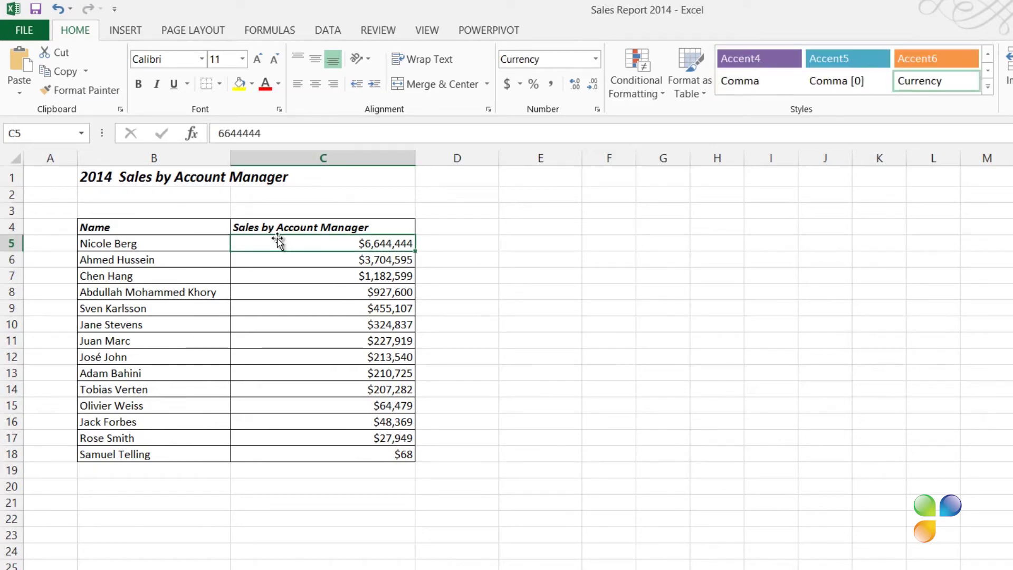
left_click(126, 31)
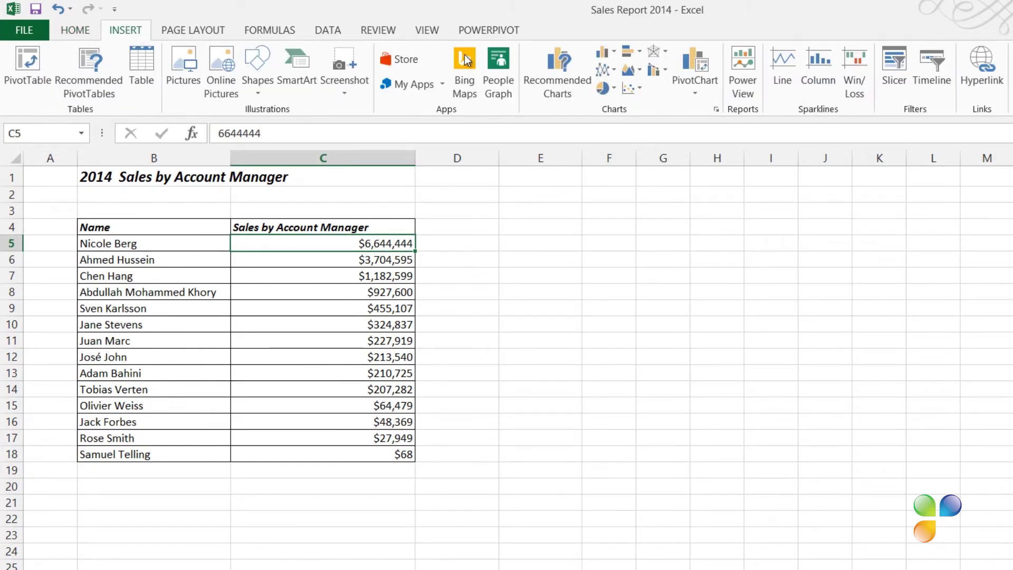
left_click(552, 72)
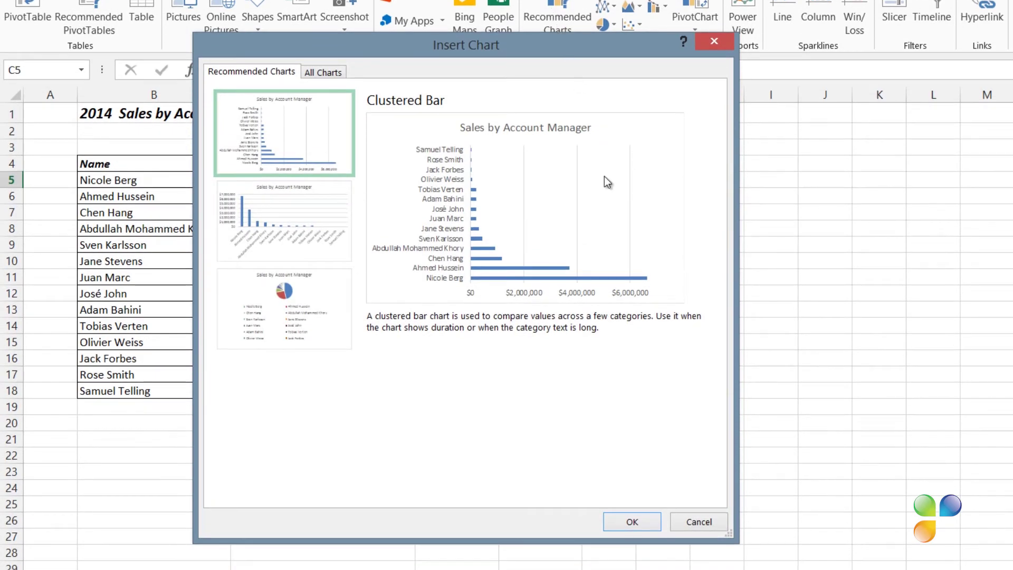
left_click(633, 522)
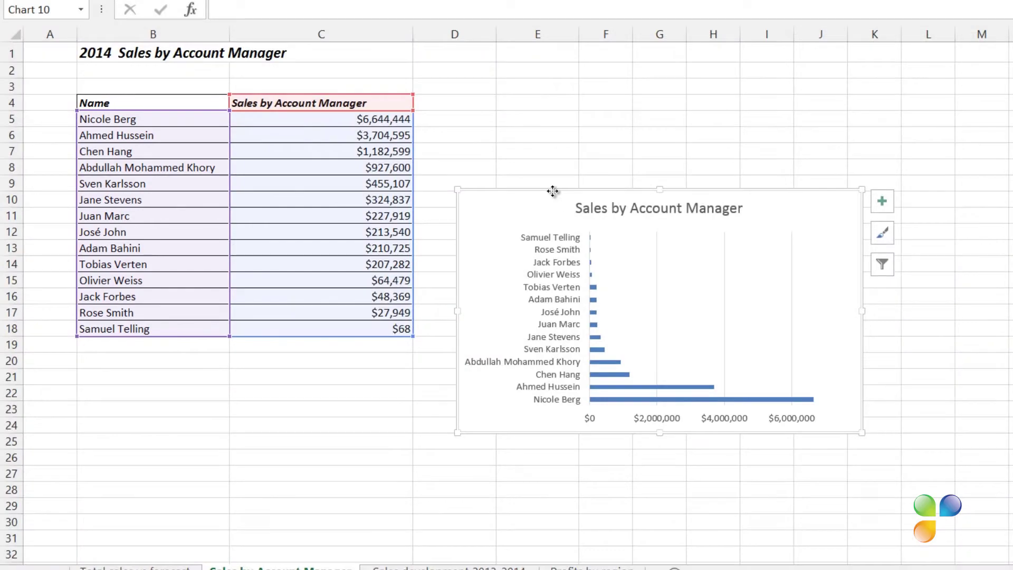
Enlarge the bar chart proportionally beside the table, across columns E to O, and apply the white chart style with bevelled blue bars.
left_click_drag(554, 192, 592, 79)
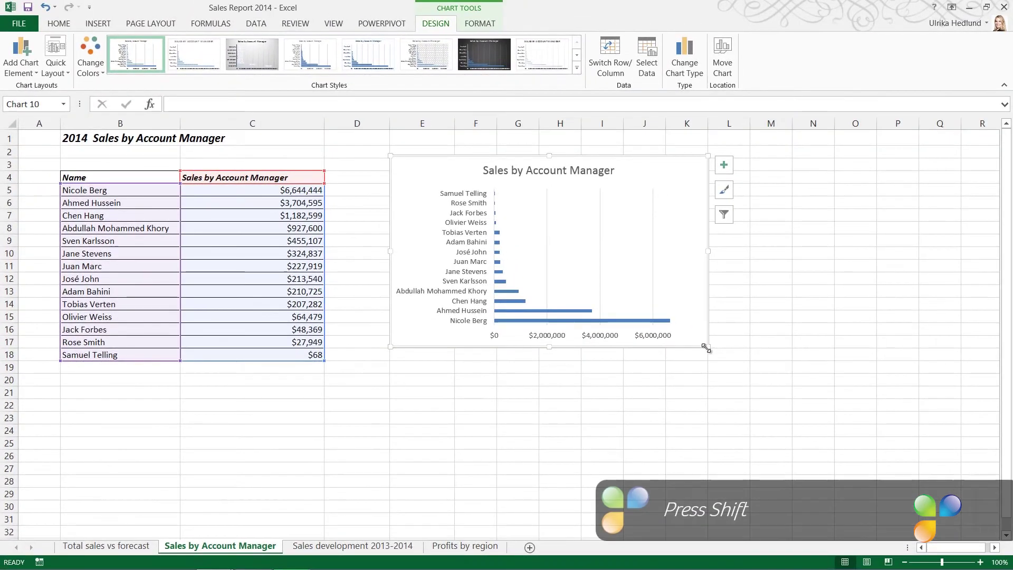
left_click_drag(735, 342, 875, 434)
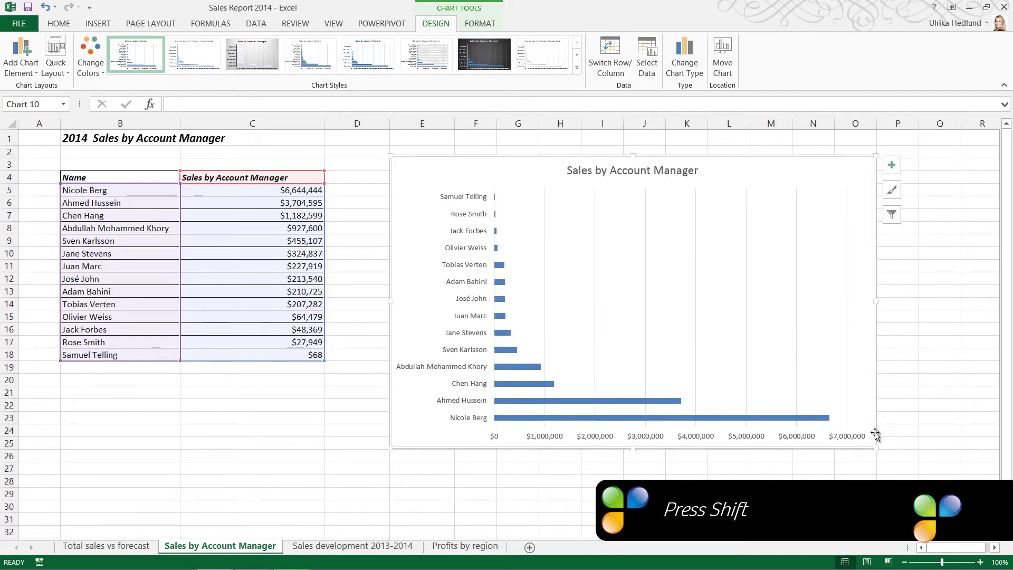
left_click(577, 69)
left_click(366, 93)
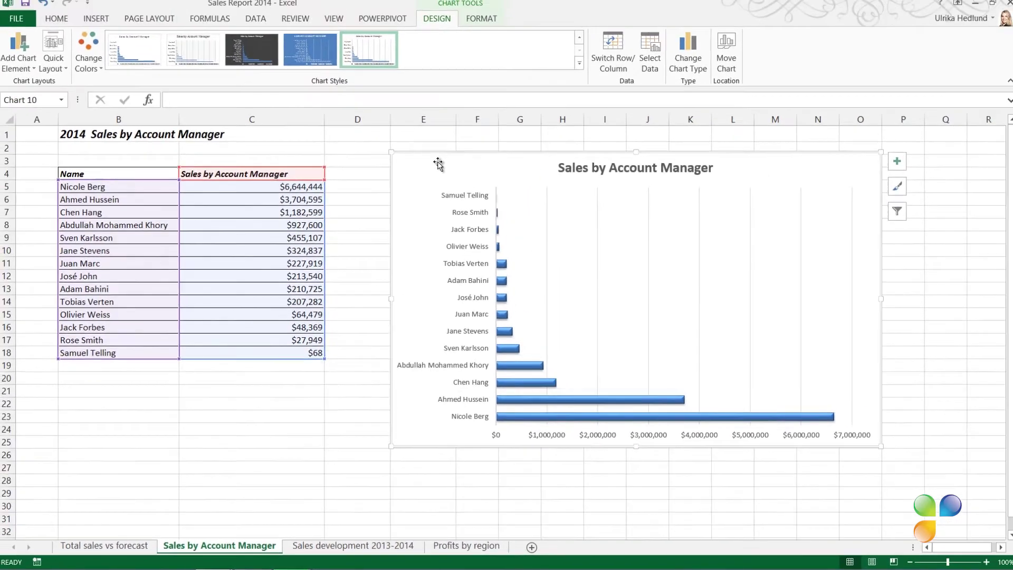
Set the bar chart's vertical axis to show categories in reverse order.
double_click(456, 199)
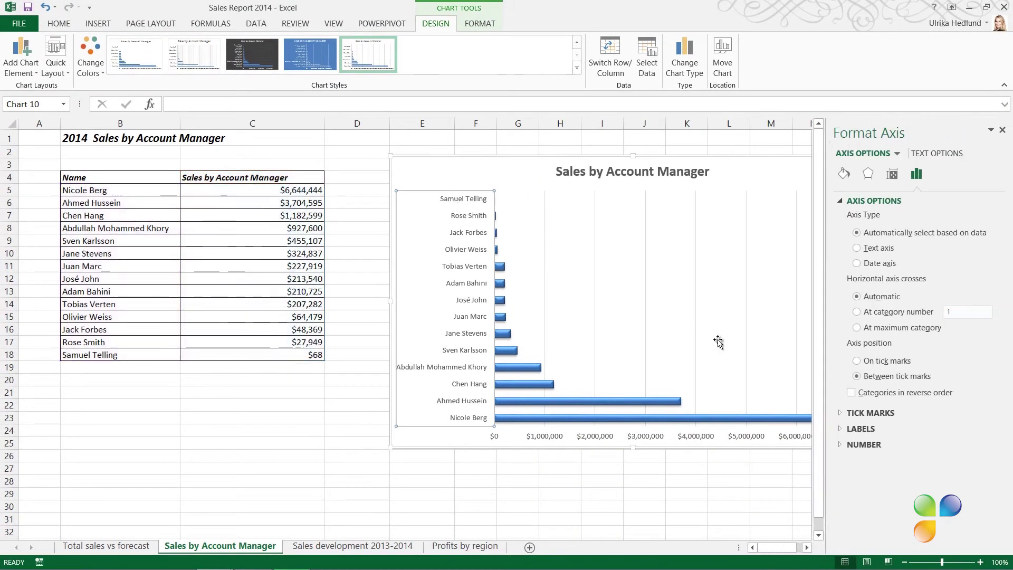
left_click(851, 393)
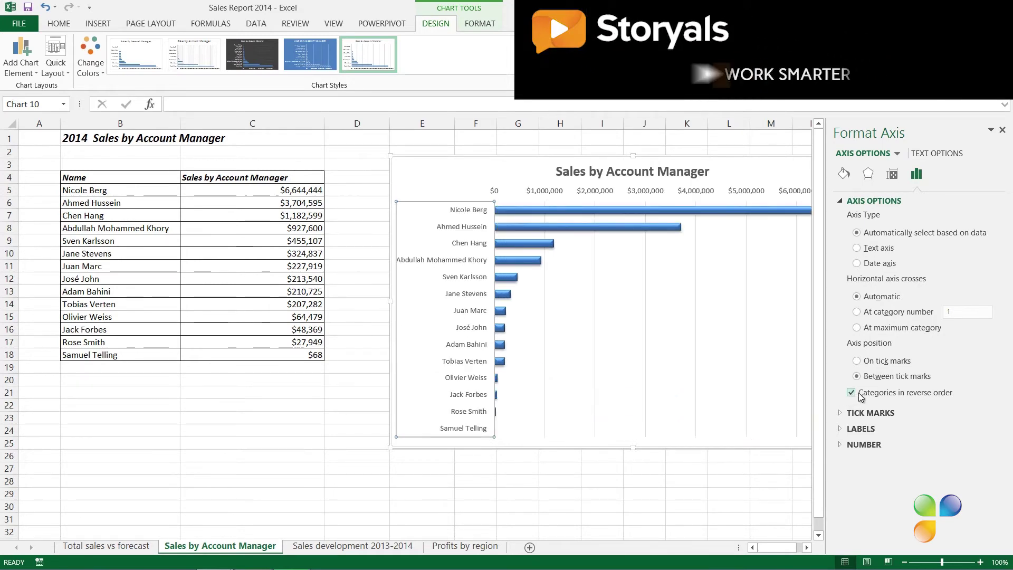
left_click(1002, 131)
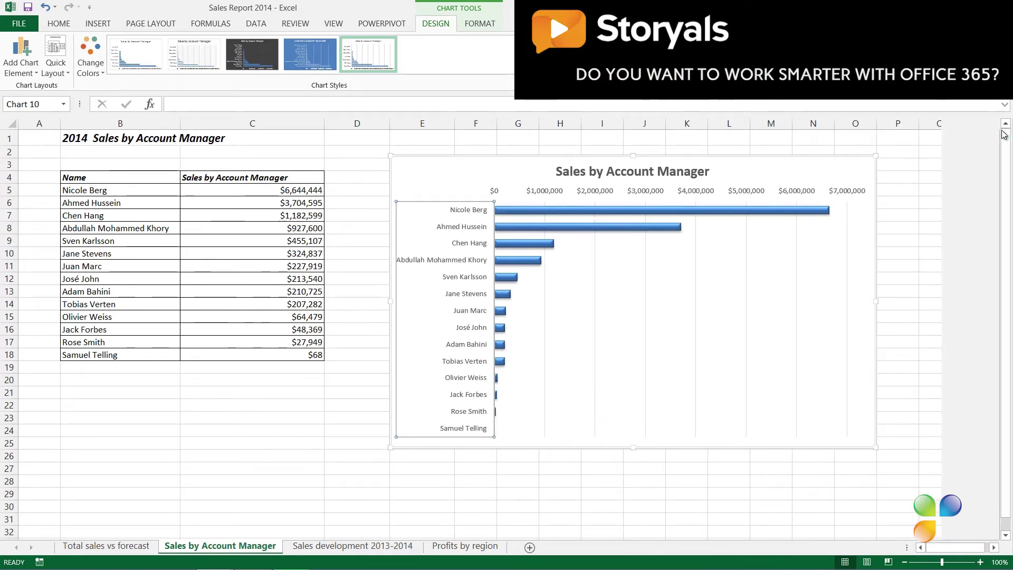
key("Escape")
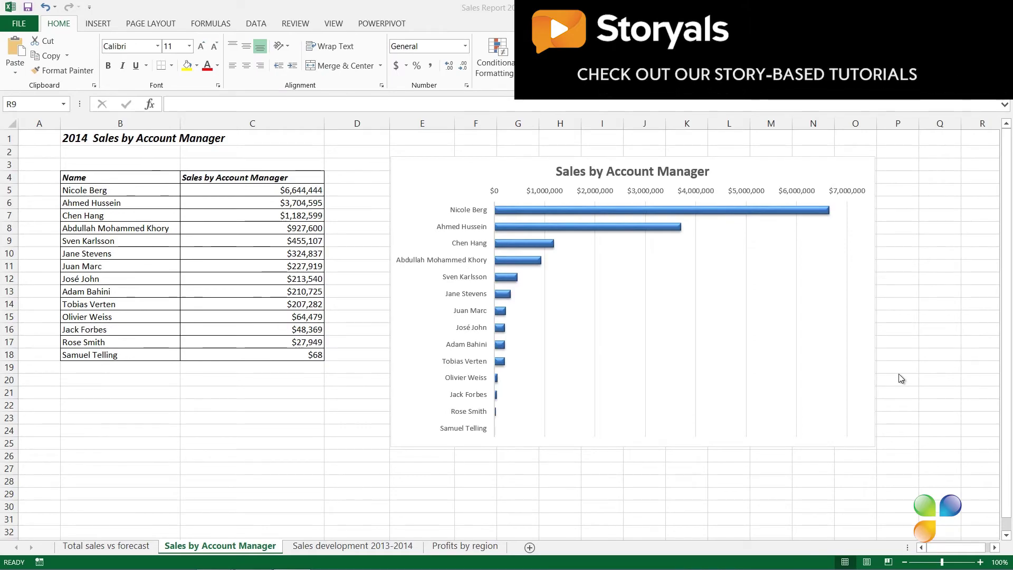
On the Sales development 2013-2014 sheet, insert the recommended Line chart for the monthly sales by region table.
left_click(367, 547)
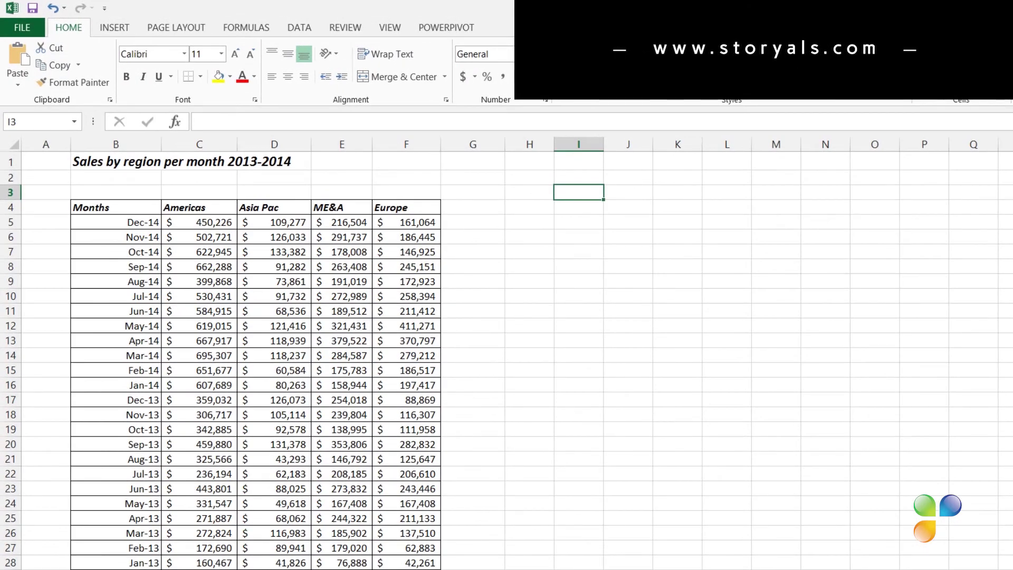
left_click(338, 251)
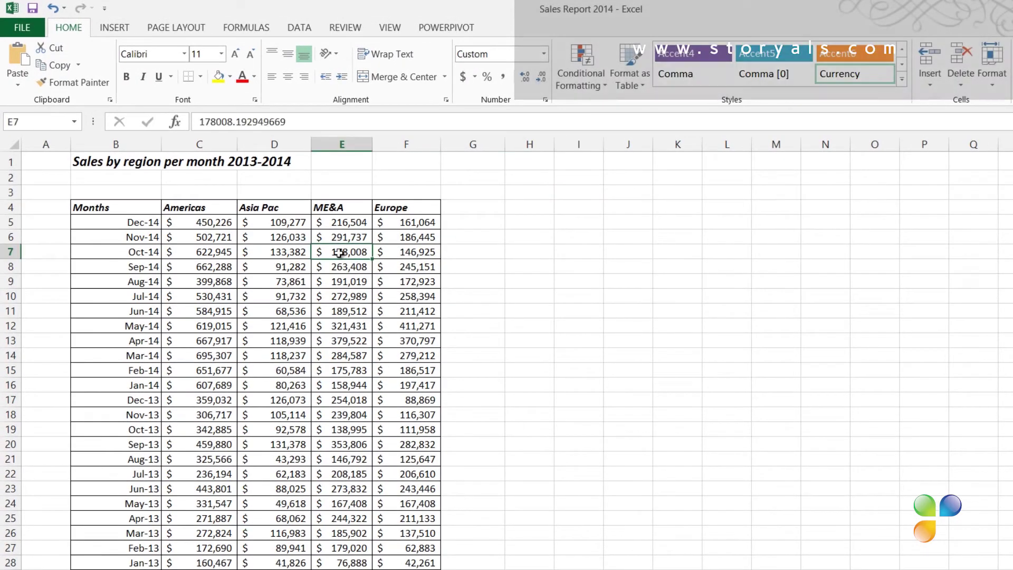
left_click(115, 28)
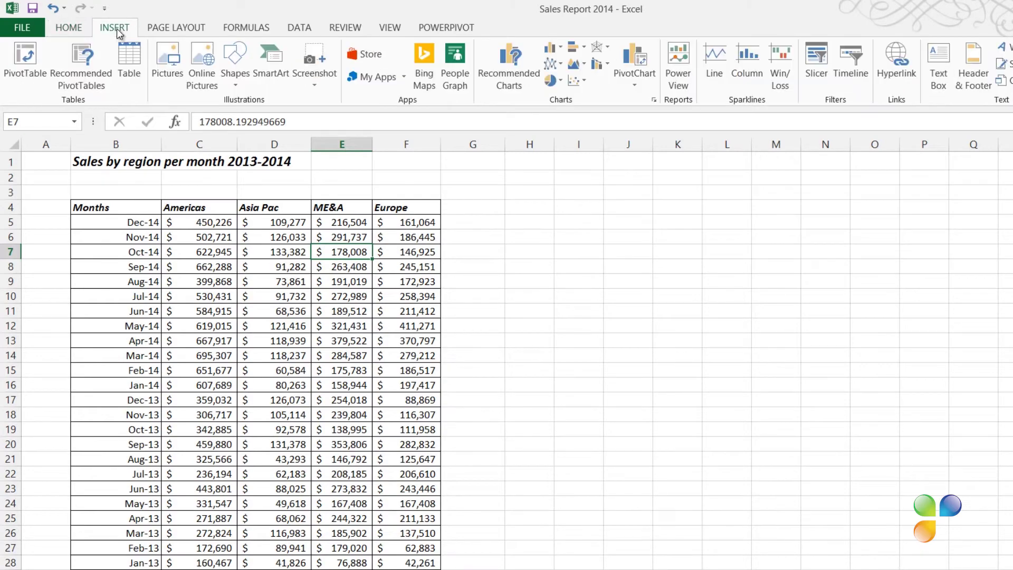
left_click(509, 74)
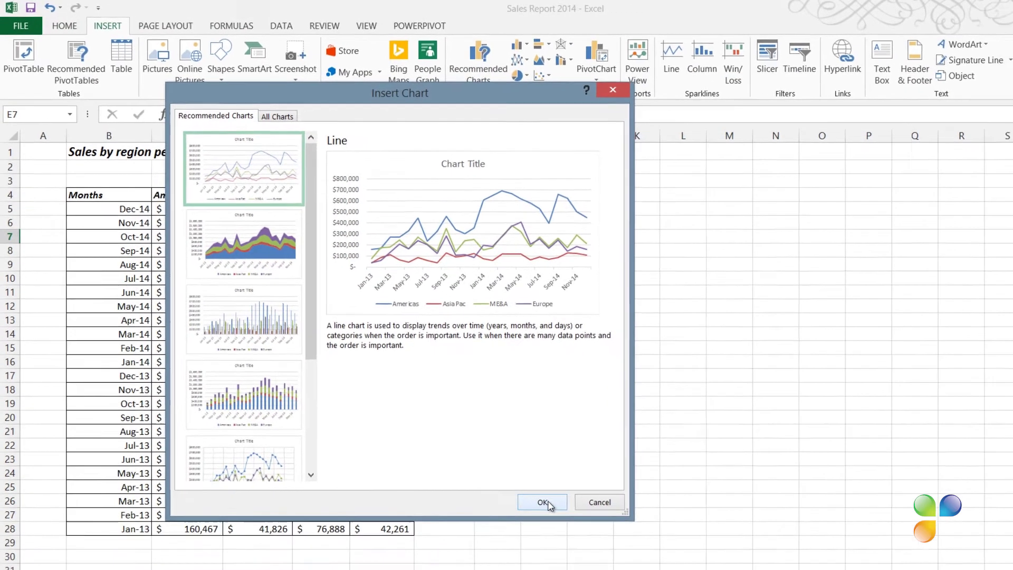
left_click(577, 534)
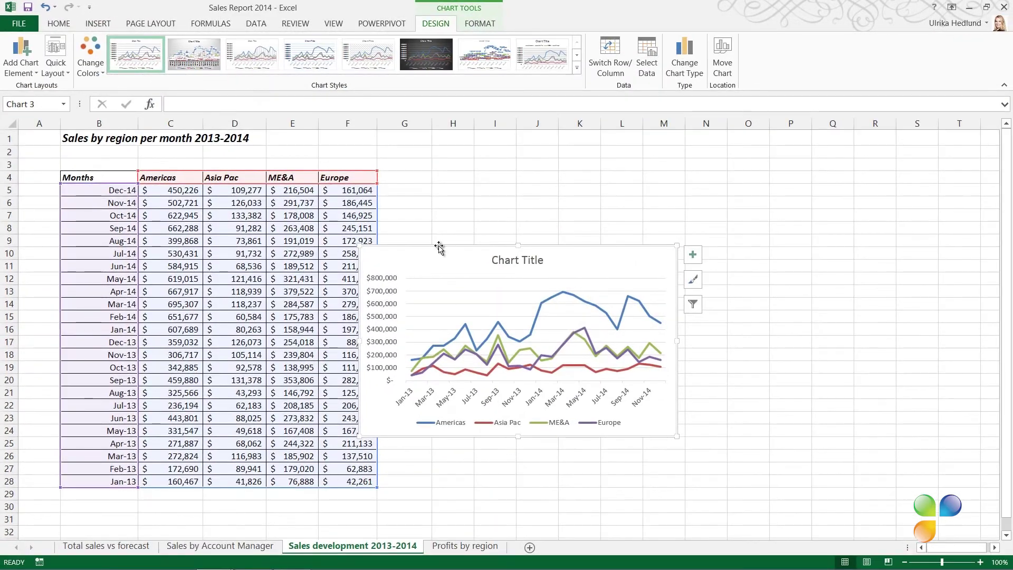
Move and enlarge the line chart beside the table, across columns H to R, and apply the white chart style with bold title and shadowed lines.
left_click_drag(451, 256, 555, 207)
left_click_drag(747, 360, 899, 485)
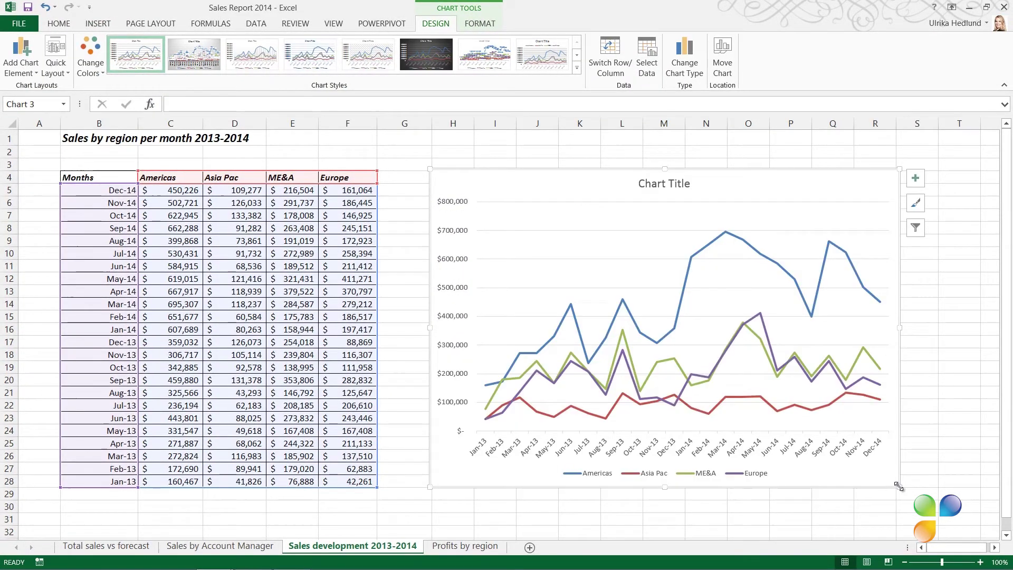
left_click(577, 67)
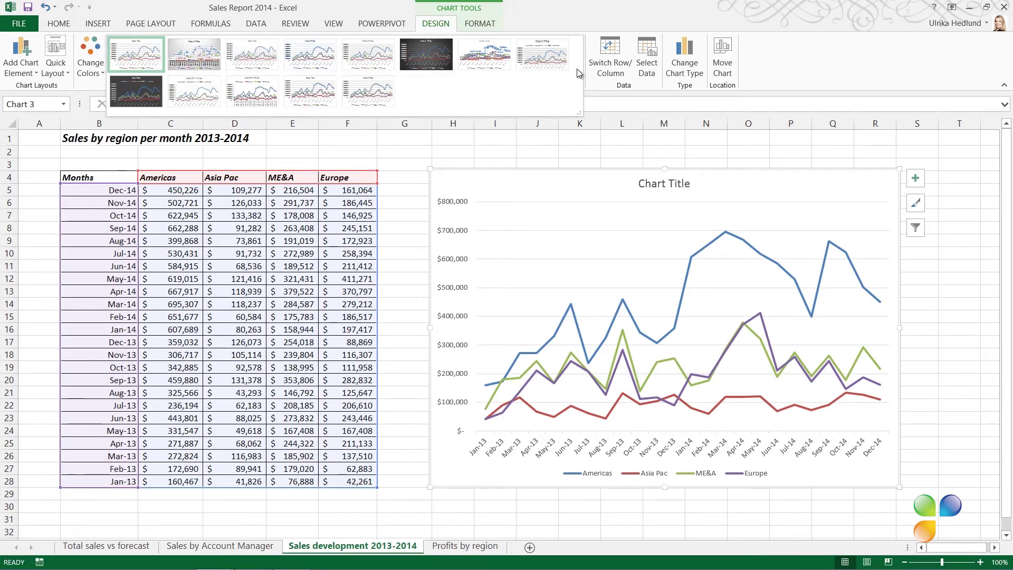
left_click(368, 93)
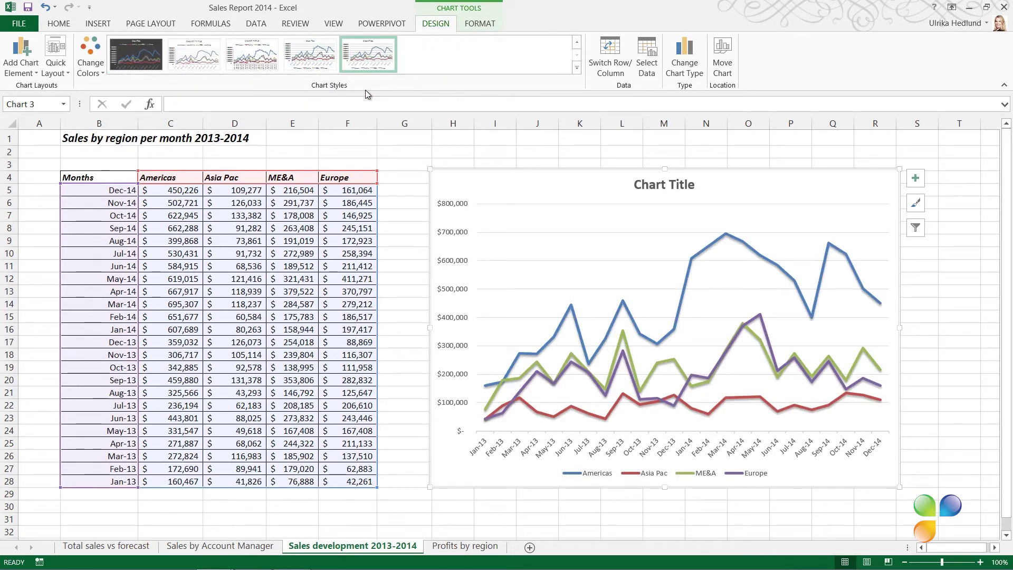
Link the line chart's title to cell B1 and apply the first quick layout, with a side legend and a vertical axis title.
left_click(669, 183)
left_click(278, 104)
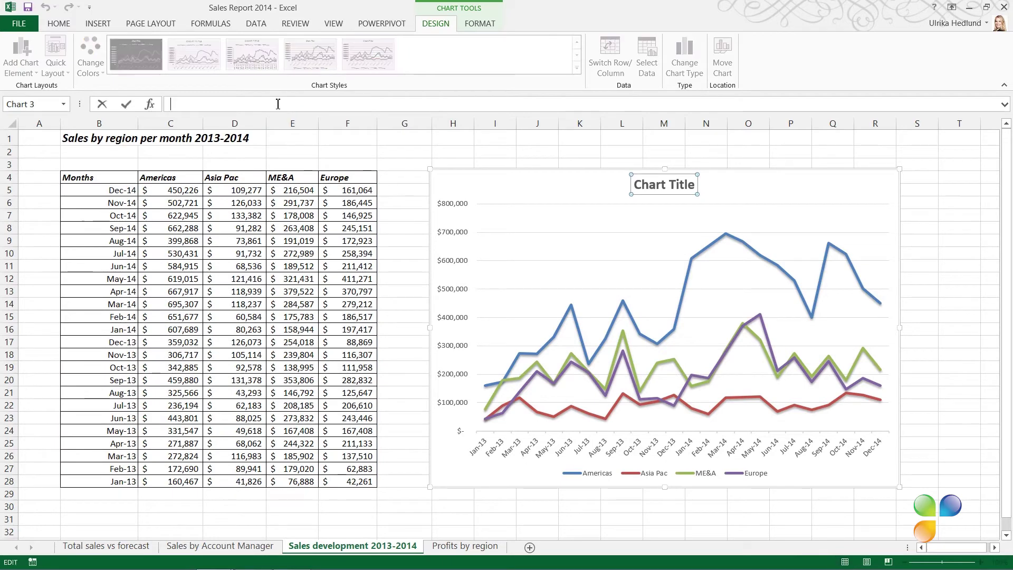
left_click(86, 136)
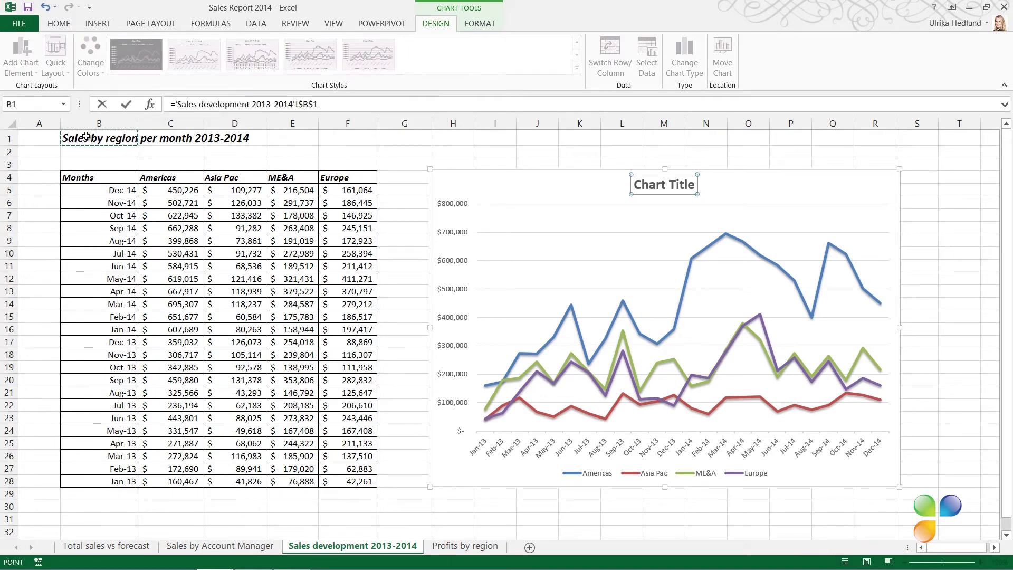
key("Return")
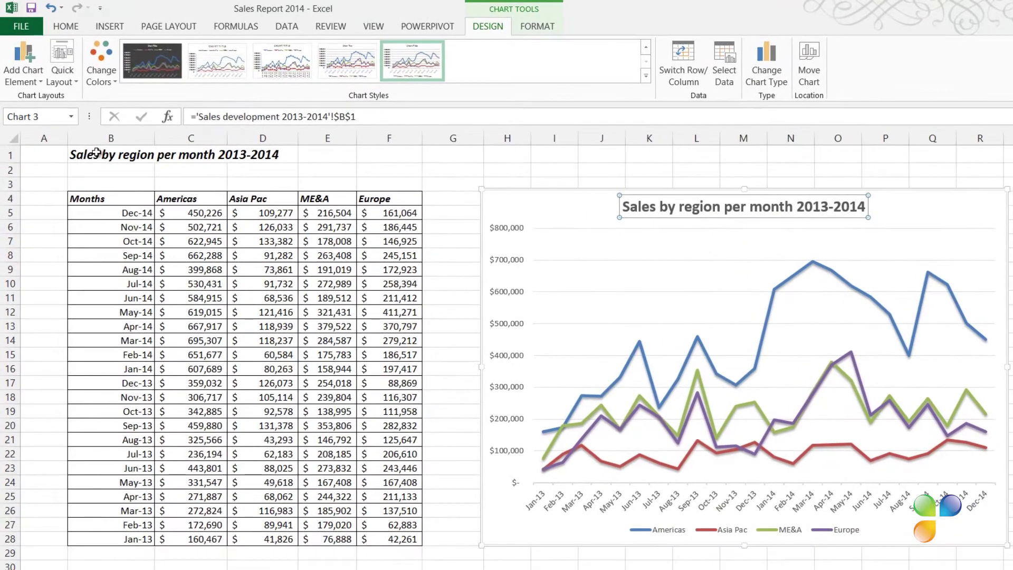
left_click(67, 69)
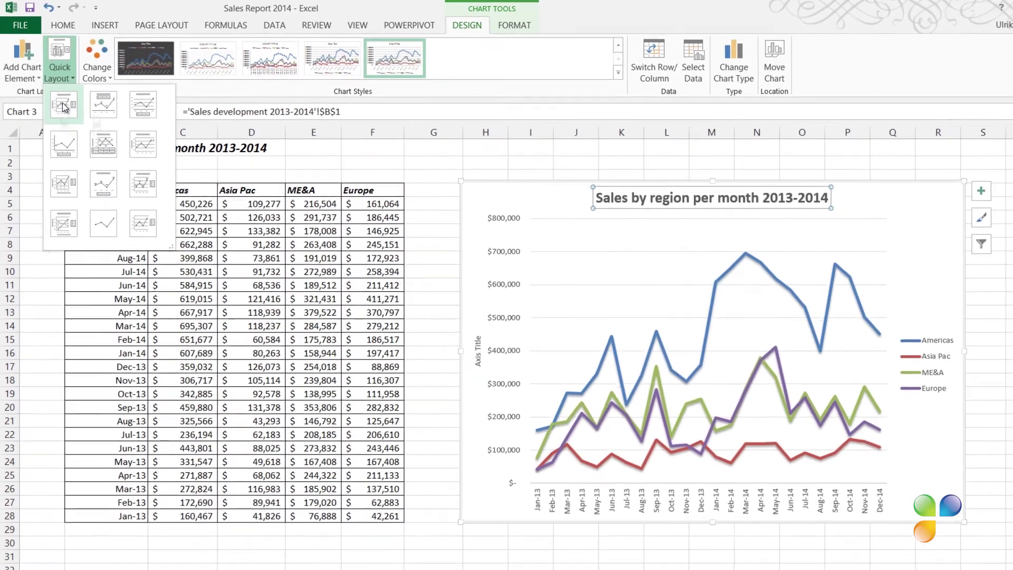
left_click(66, 110)
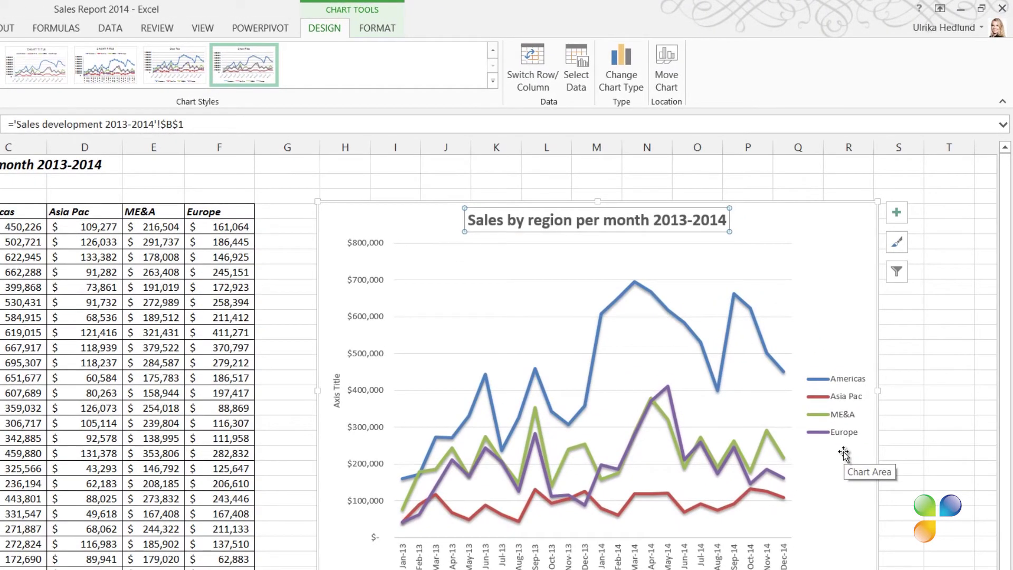
Reorder the line chart's data series so that Asia Pac comes last, after Europe.
left_click(577, 67)
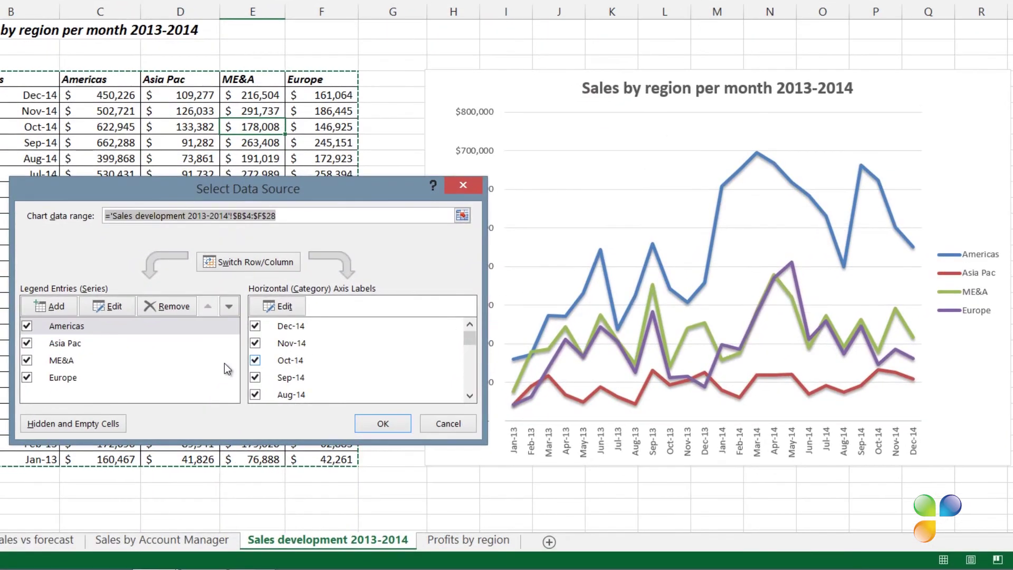
left_click(65, 343)
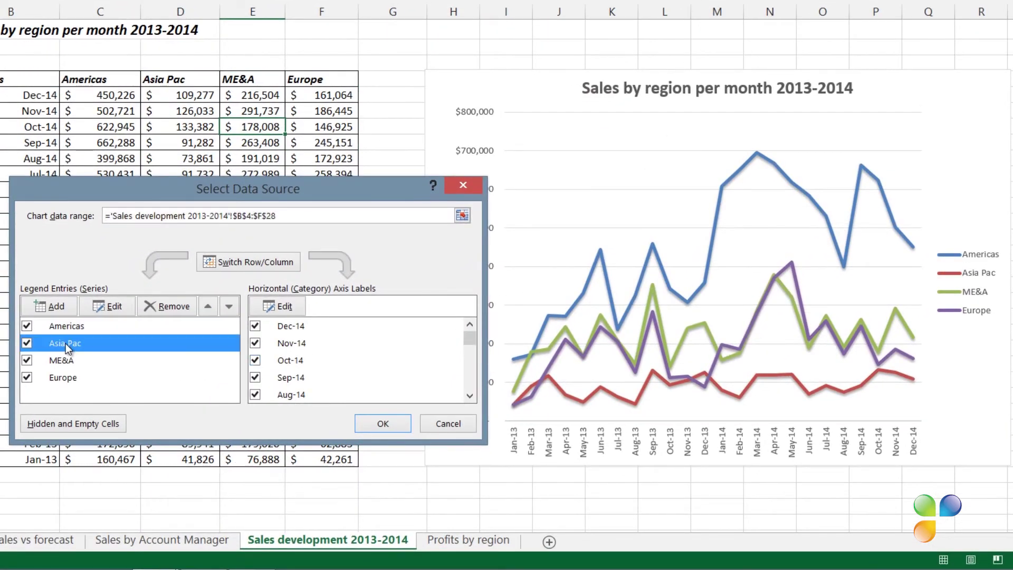
left_click(229, 306)
left_click(230, 307)
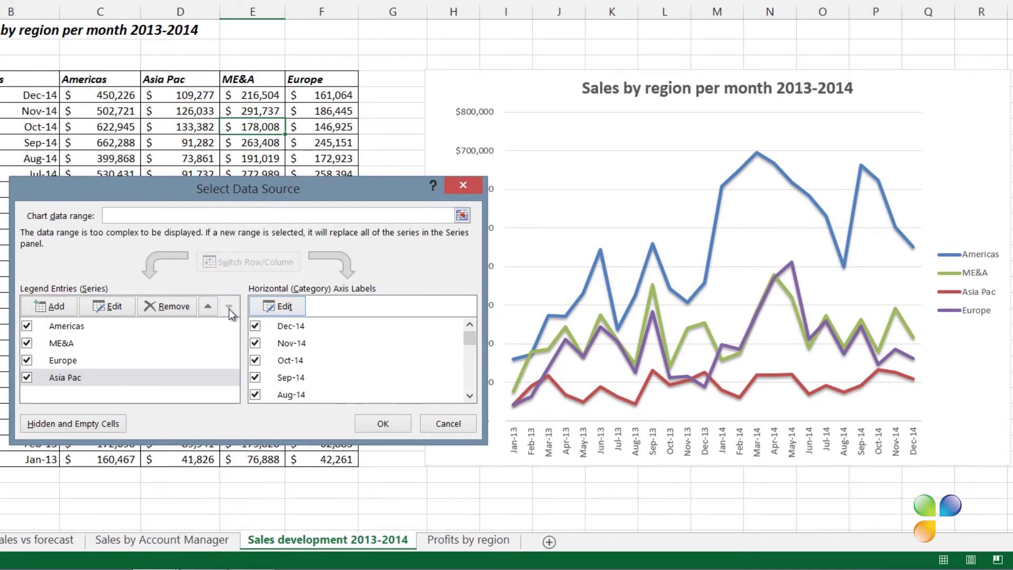
left_click(328, 425)
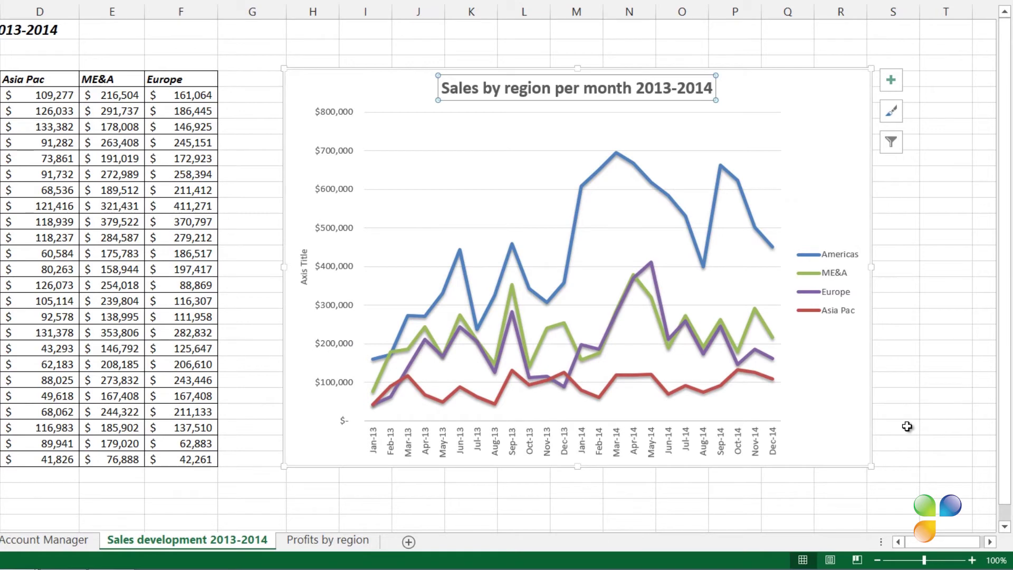
Delete the placeholder title of the line chart's vertical axis.
left_click(853, 461)
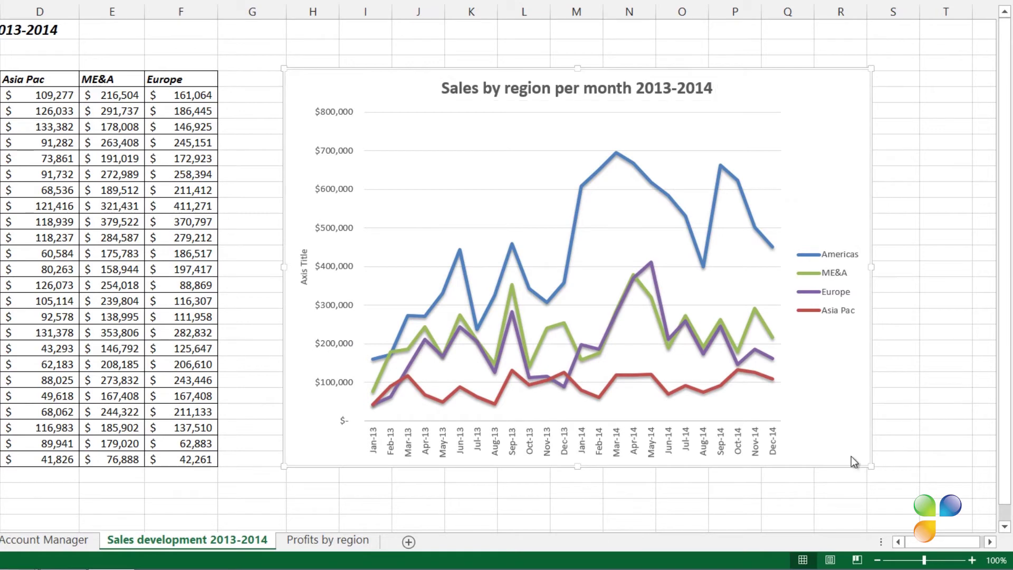
left_click(305, 271)
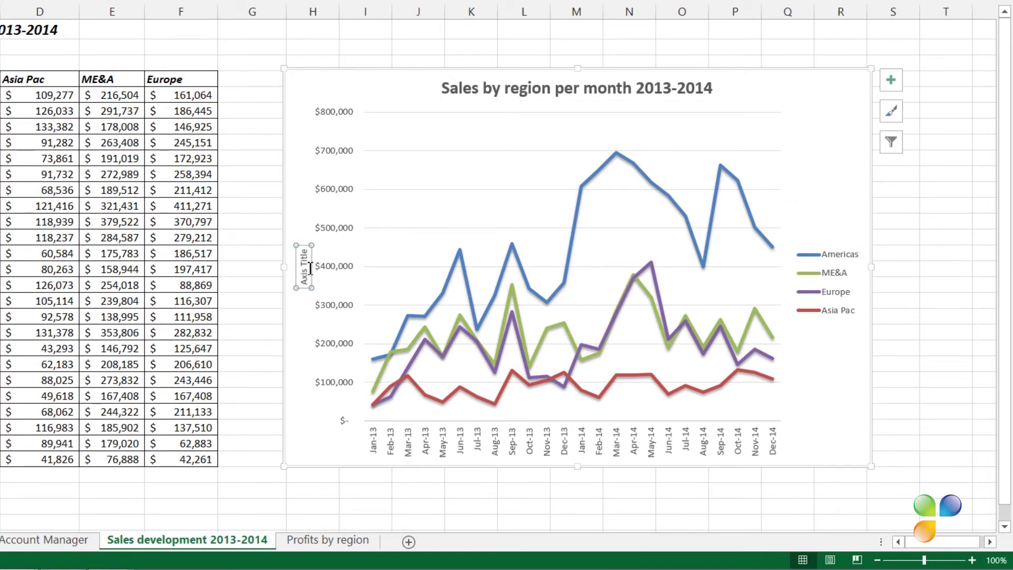
key("Delete")
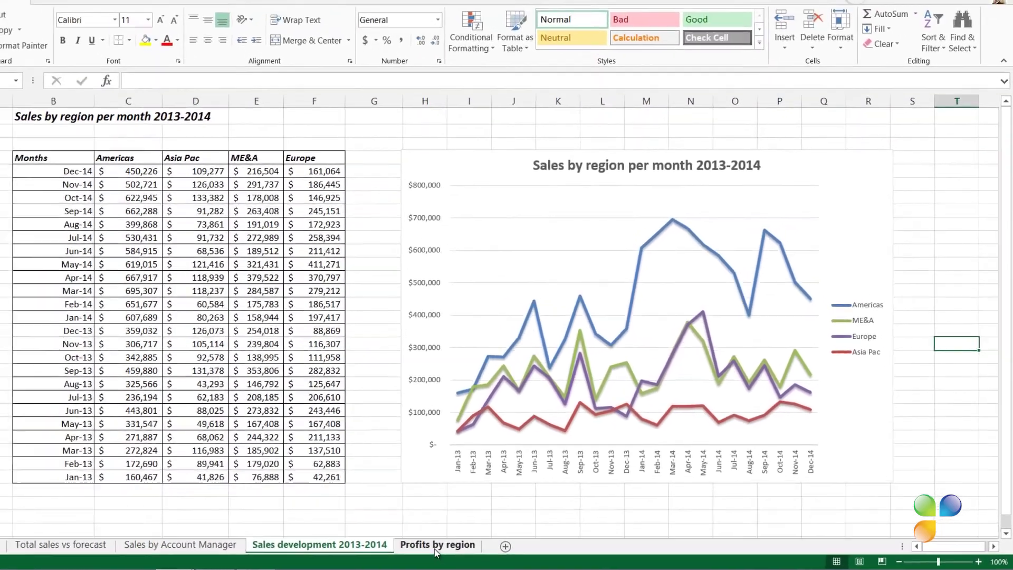
On the Profits by region sheet, apply Color Scale conditional formatting to the monthly profit percentages in C4:N7.
left_click(436, 546)
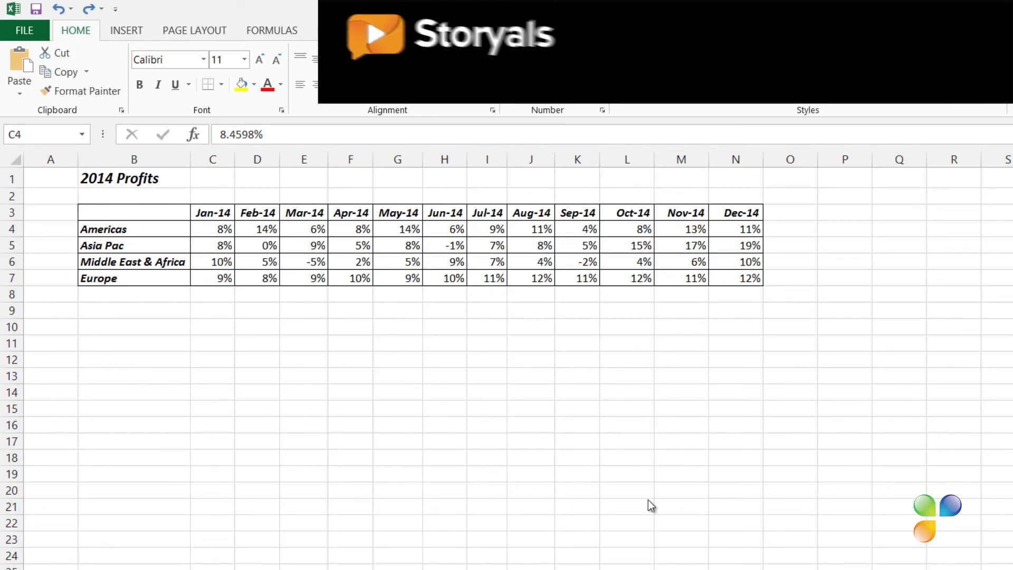
left_click_drag(203, 229, 749, 278)
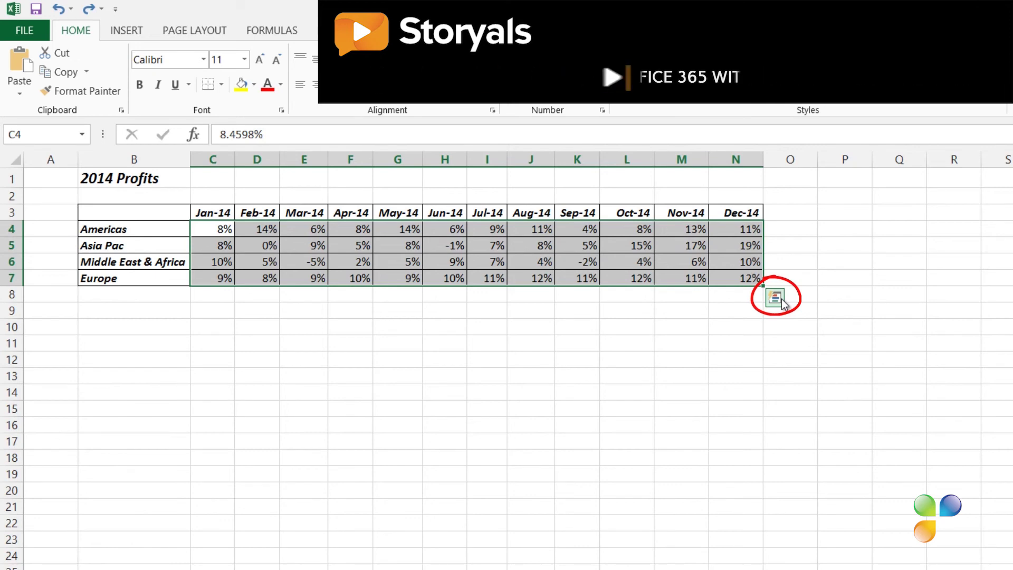
left_click(775, 297)
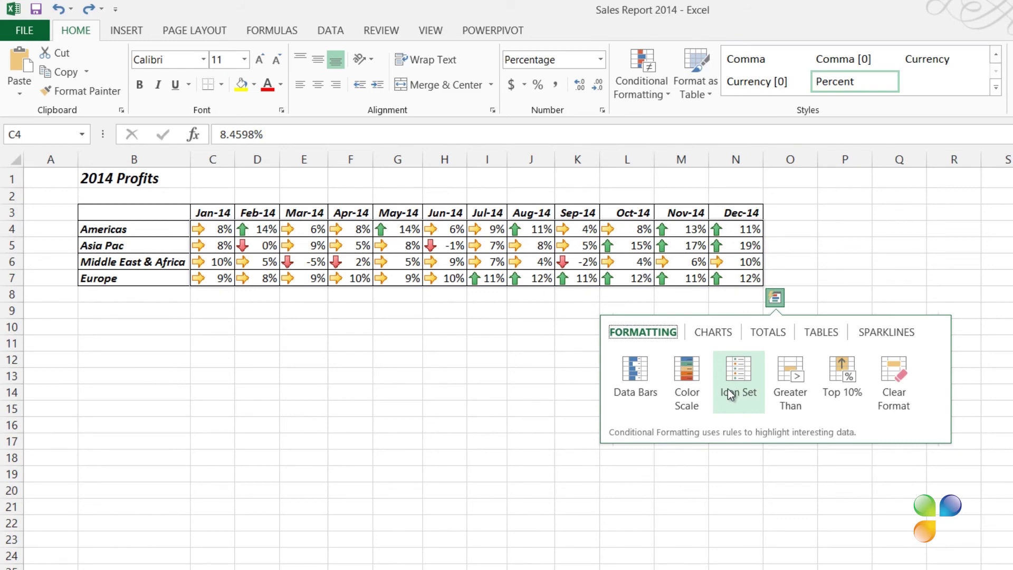
left_click(688, 391)
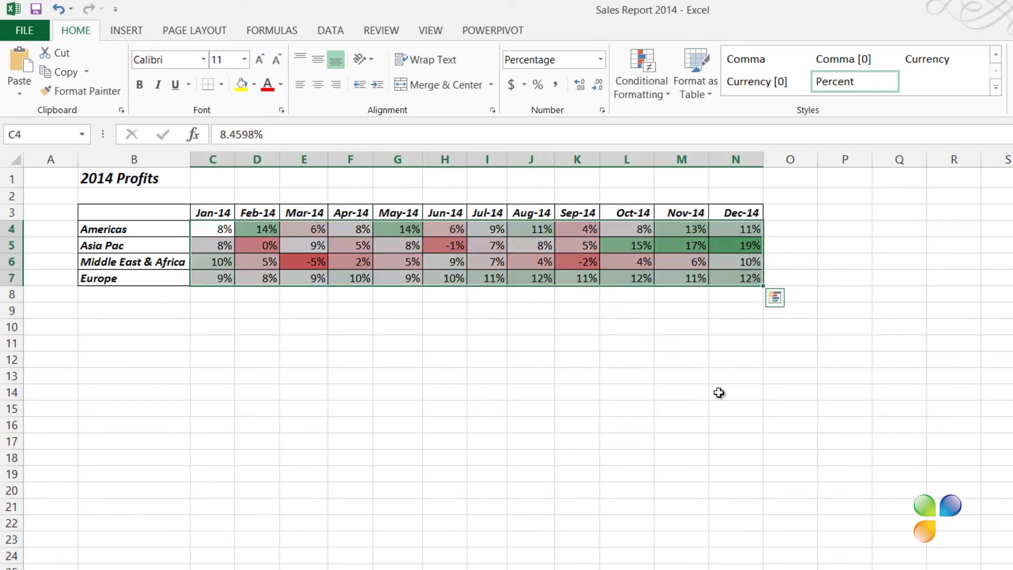
Add a row of monthly averages below the profit table for C4:N7 using Quick Analysis.
left_click(777, 299)
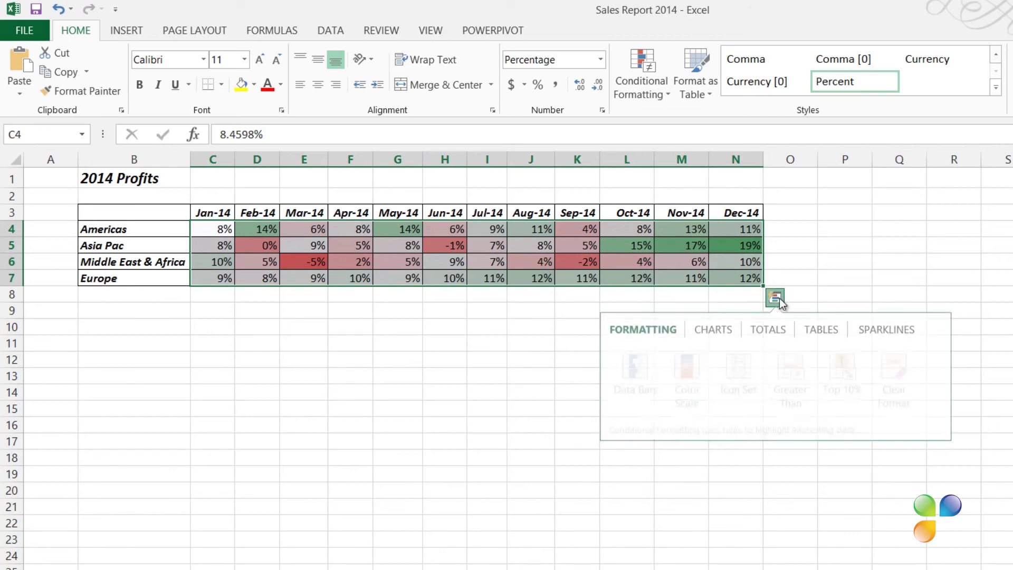
left_click(778, 336)
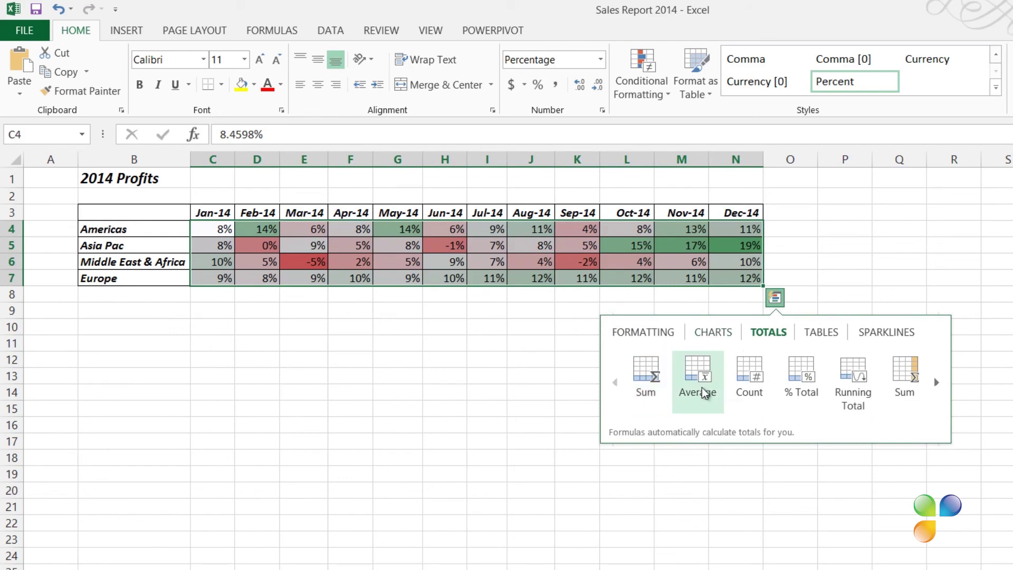
left_click(702, 388)
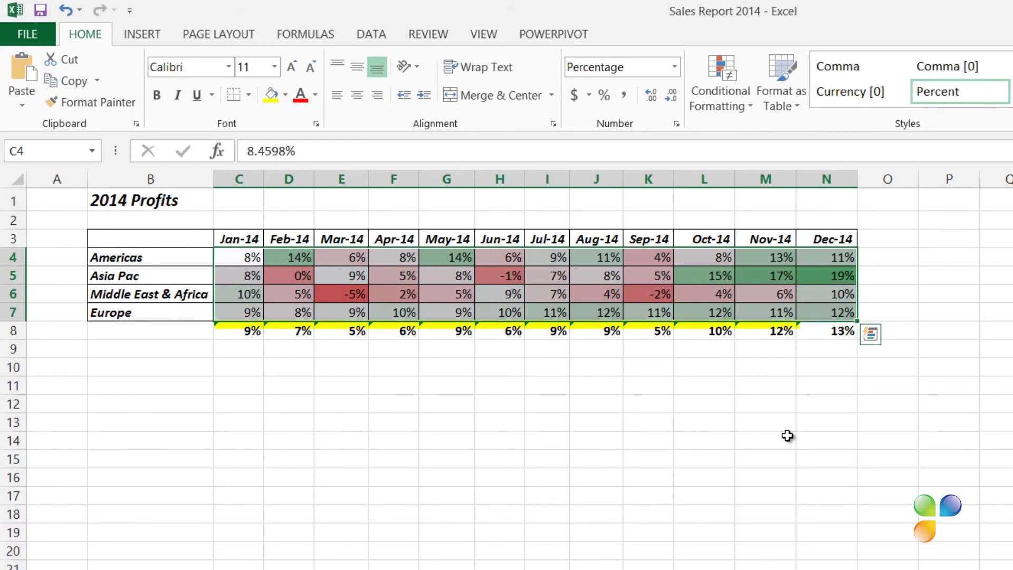
Ignore the omitted adjacent cells formula error for all the averages in C8:N8.
left_click(246, 331)
left_click(192, 330)
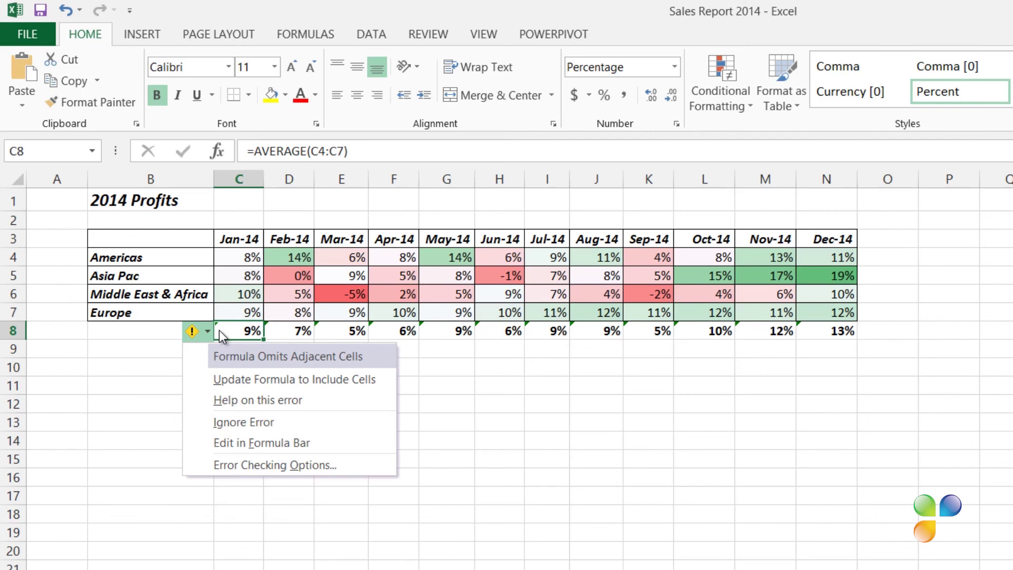
left_click_drag(220, 330, 839, 332)
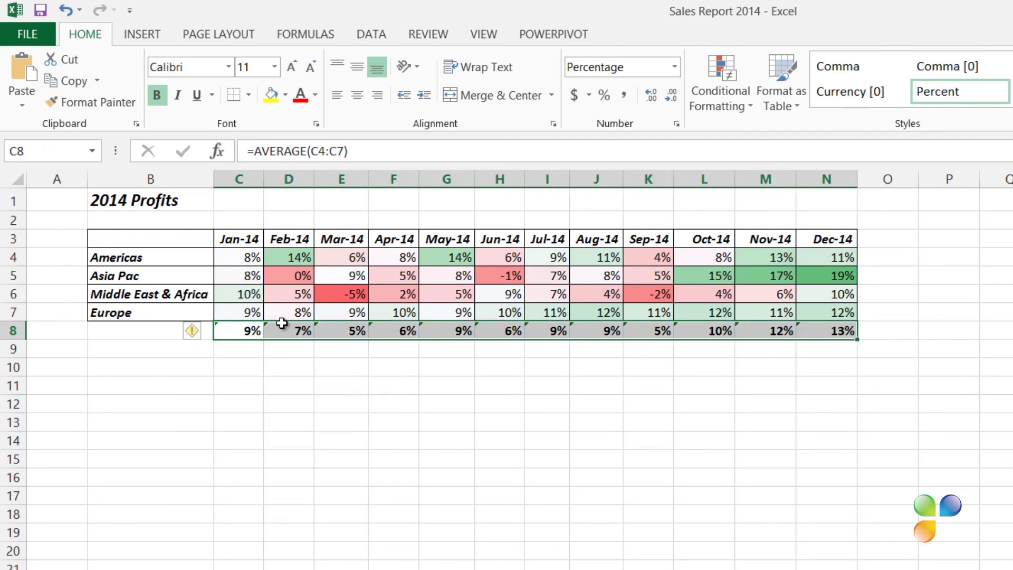
left_click(191, 330)
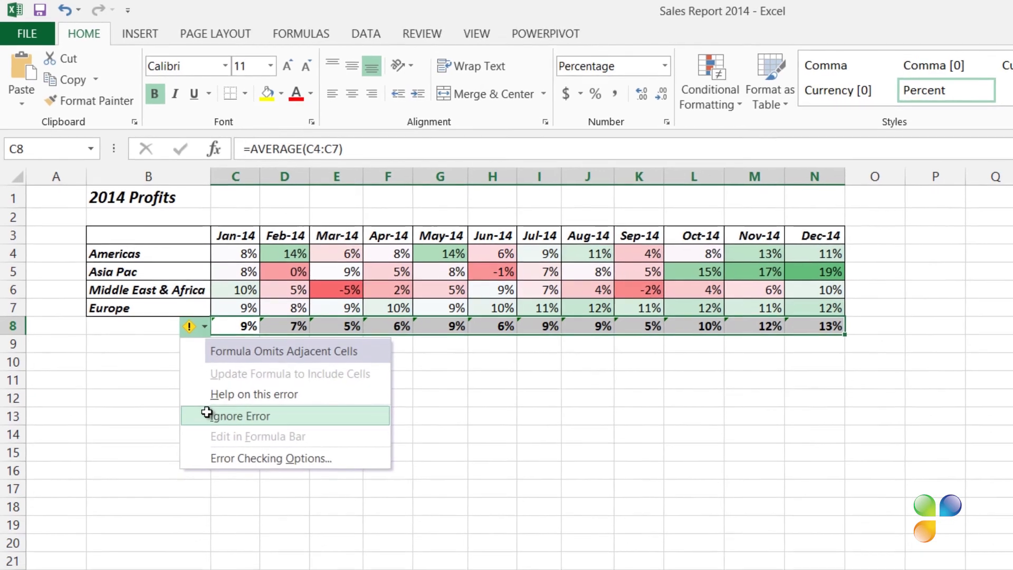
left_click(210, 420)
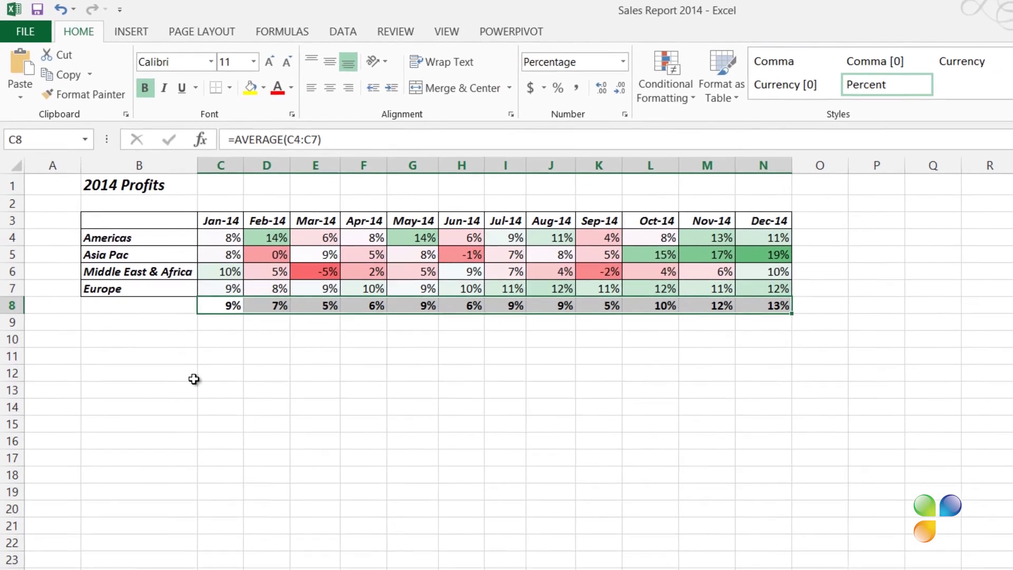
Insert line sparklines in column O for the regional profits in C4:N7 and widen that column to about double.
left_click_drag(210, 230, 735, 286)
left_click(780, 299)
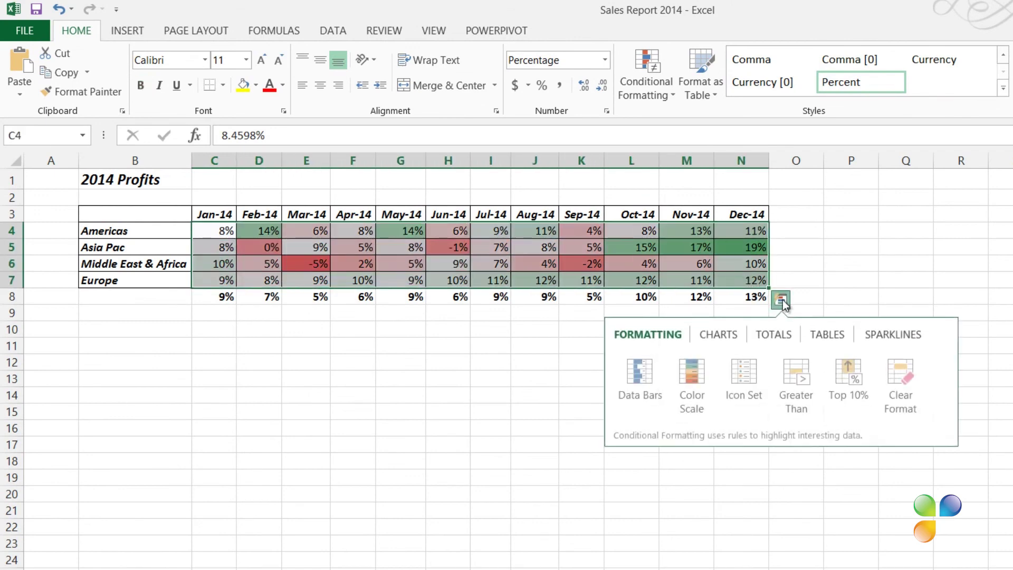
left_click(878, 333)
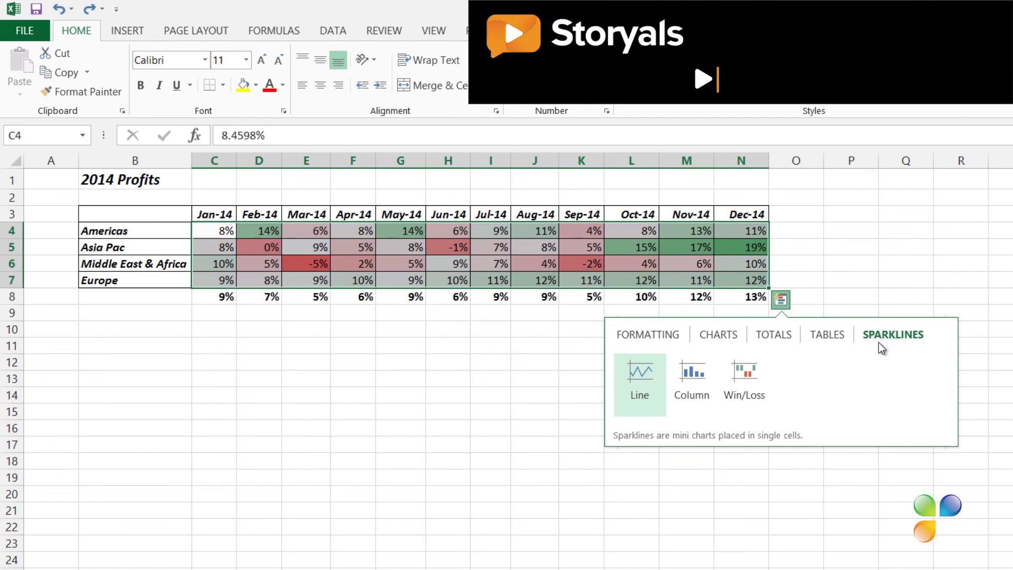
left_click(627, 410)
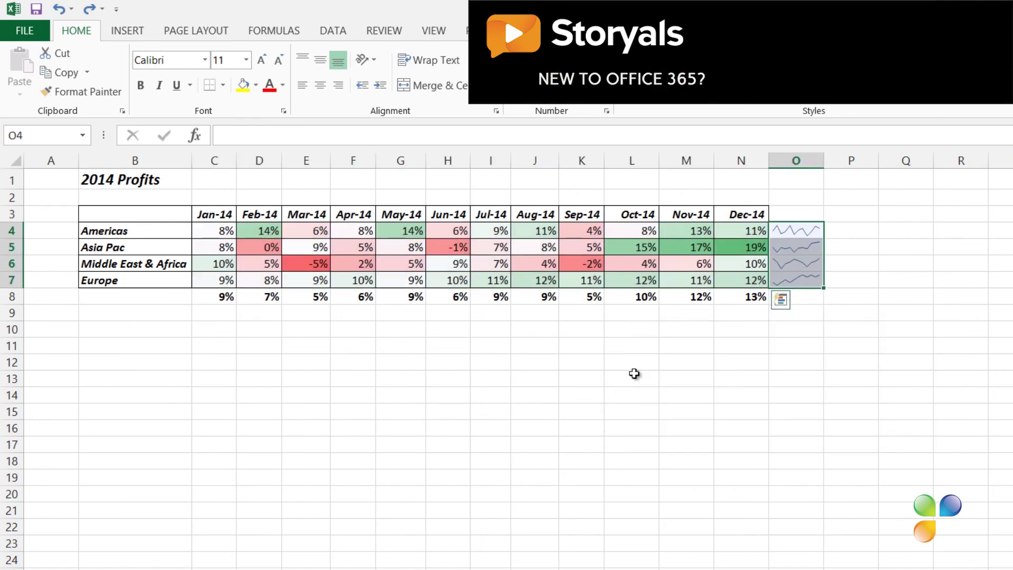
left_click_drag(823, 161, 863, 160)
left_click(925, 381)
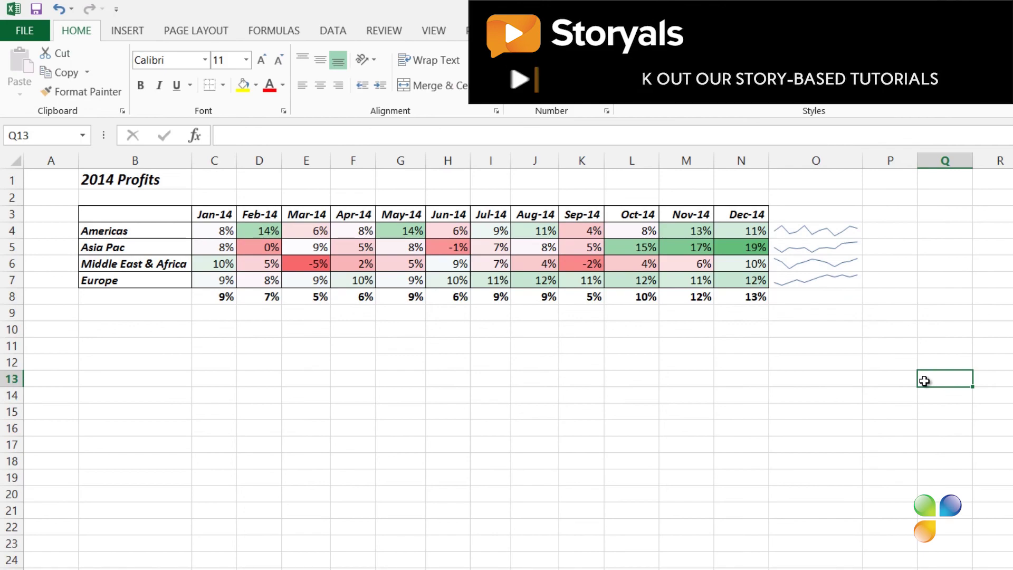